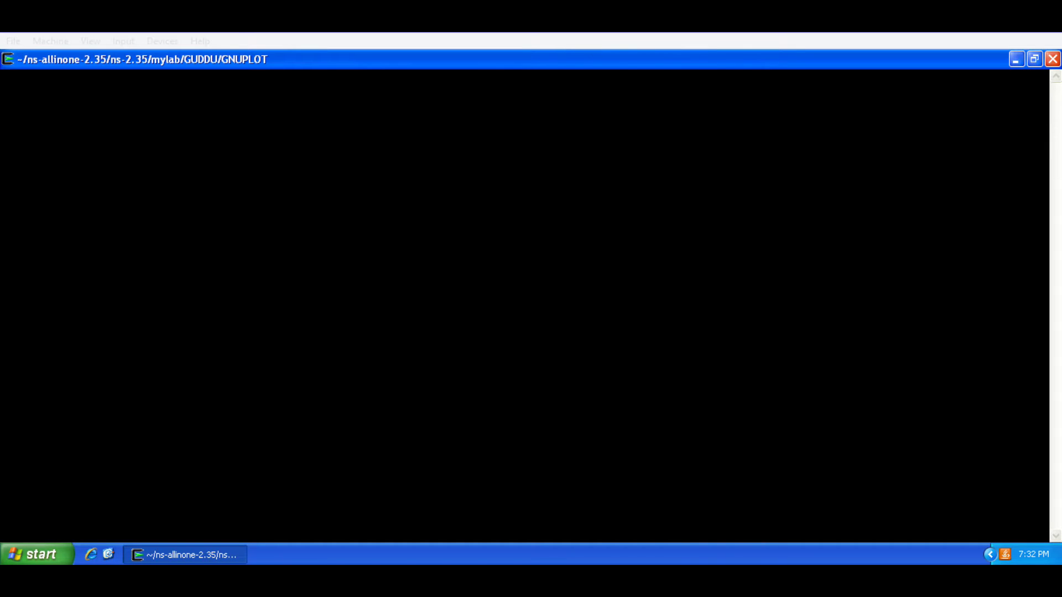
Close the Cygwin Terminal window.
{"action": "left_click", "coordinate": [1052, 60]}
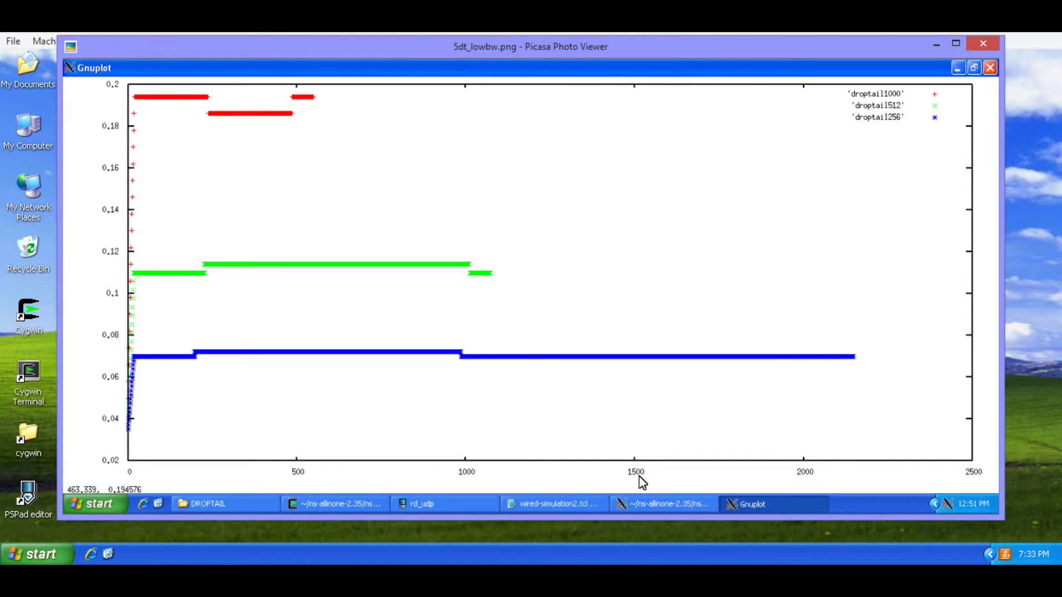
Step forward to the fq plot image, then back through sfq to 5dt_lowbw.png.
{"action": "key", "text": "Right"}
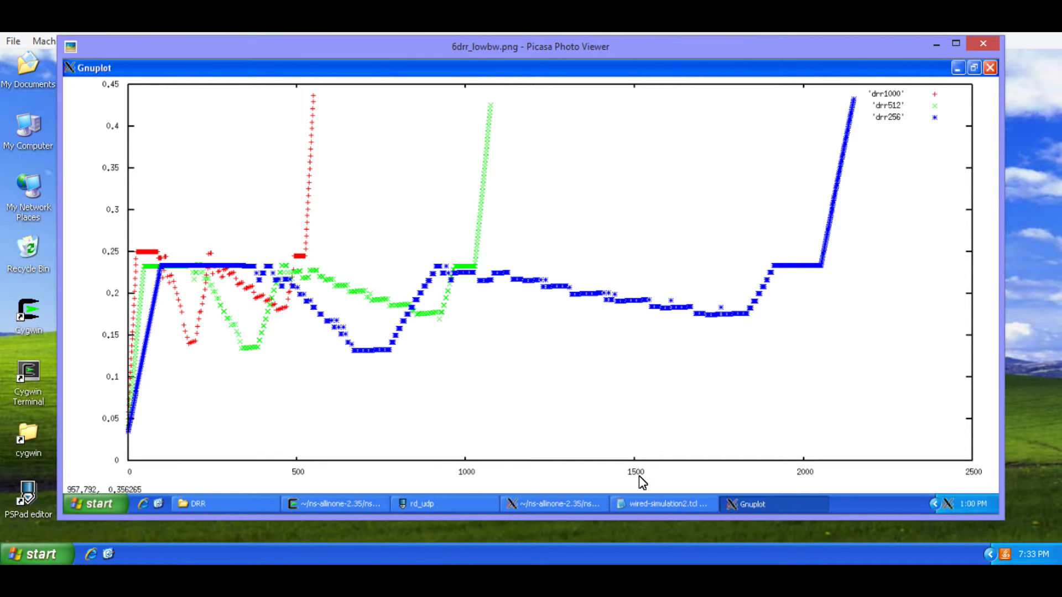
{"action": "key", "text": "Right"}
{"action": "key", "text": "Right"}
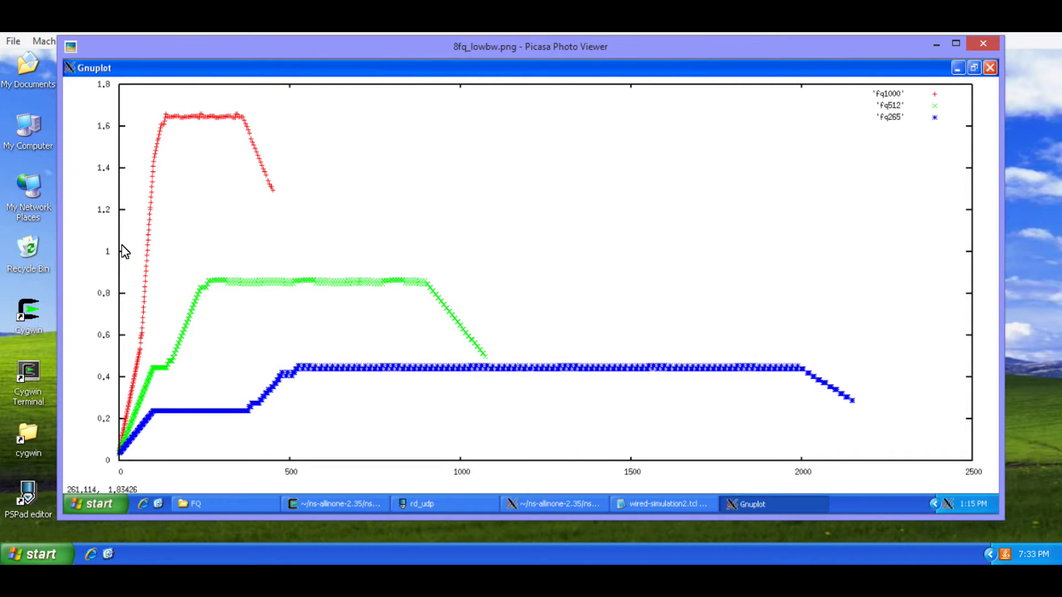
{"action": "key", "text": "Left"}
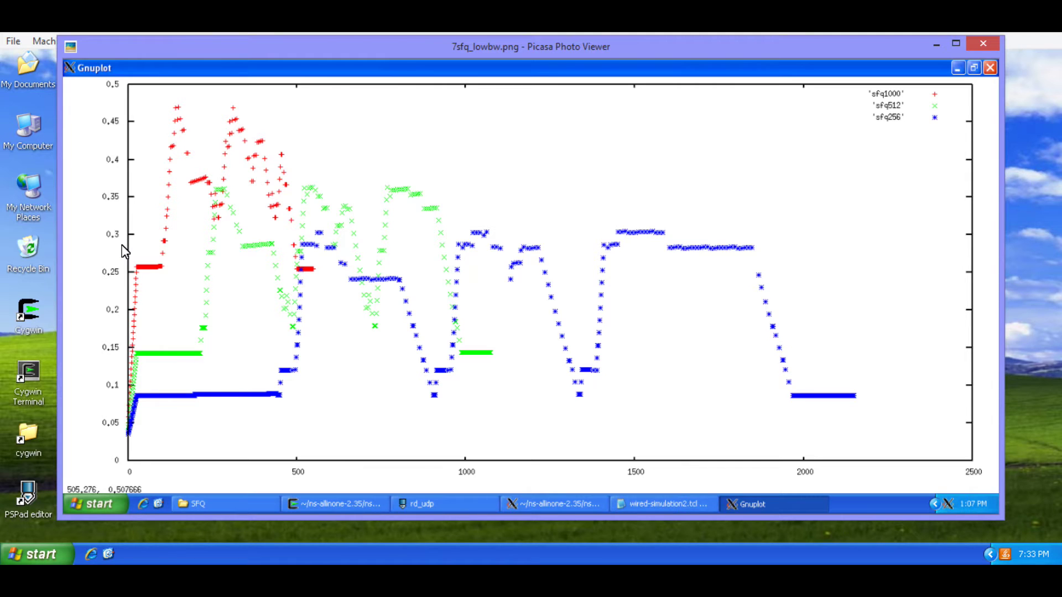
{"action": "key", "text": "Left"}
{"action": "key", "text": "Left"}
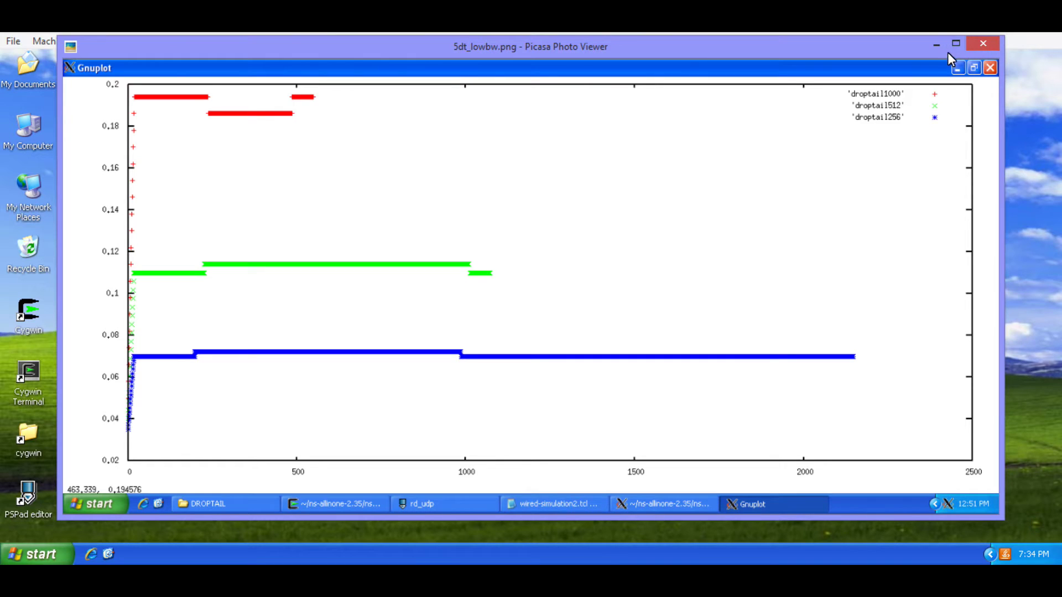
Minimize Picasa Photo Viewer.
{"action": "left_click", "coordinate": [934, 42]}
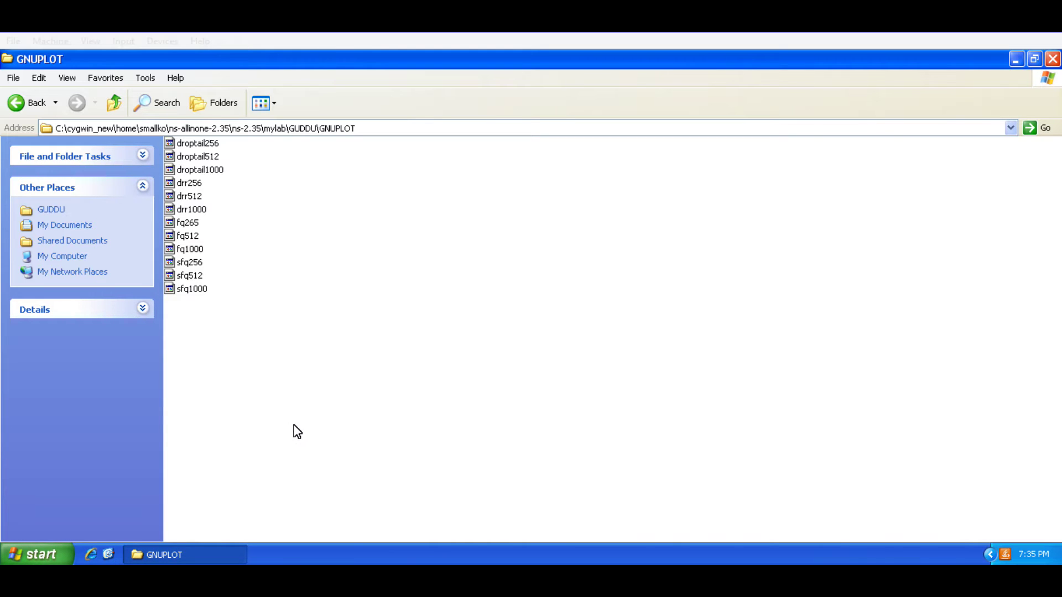
Minimize the GNUPLOT folder window to the taskbar.
{"action": "left_click", "coordinate": [177, 552]}
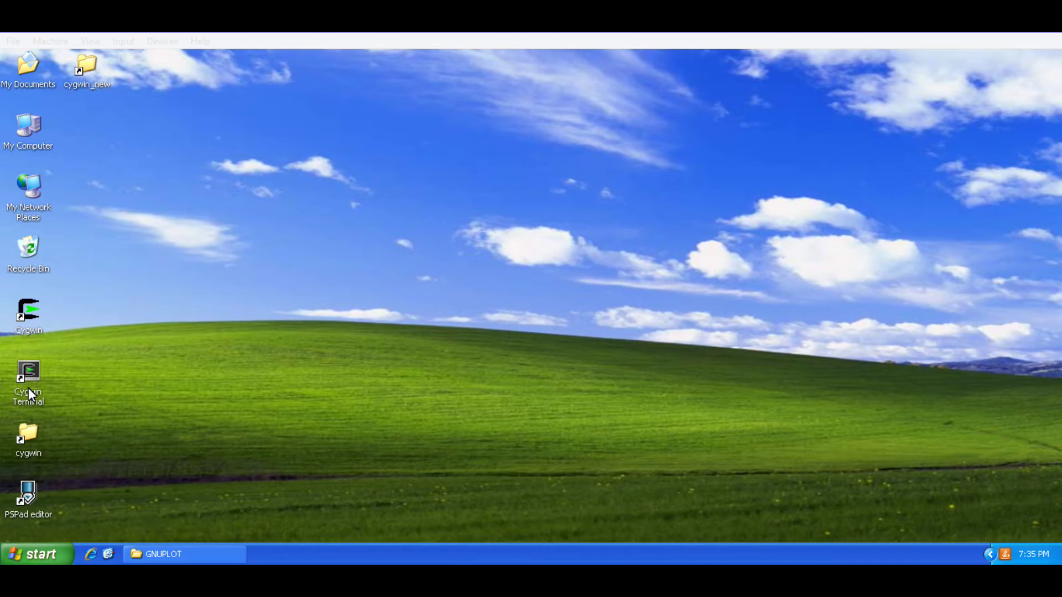
Launch a maximized Cygwin Terminal and enter the path ns-allinone-2.35/ns-2.35/mylab/GUDDU/GNUPLOT using Tab completion.
{"action": "double_click", "coordinate": [28, 383]}
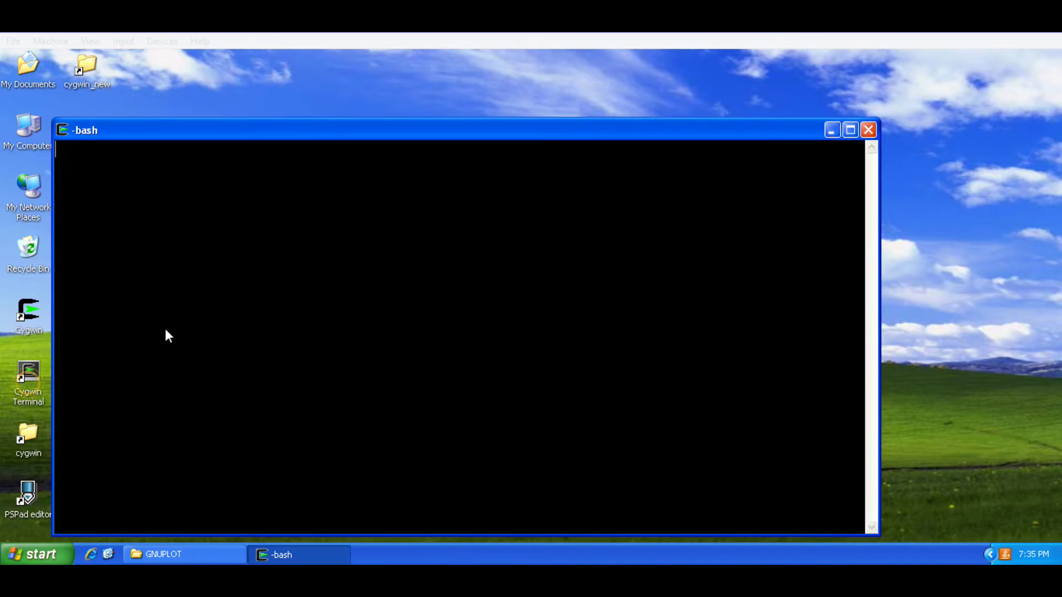
{"action": "double_click", "coordinate": [352, 130]}
{"action": "type", "text": "c"}
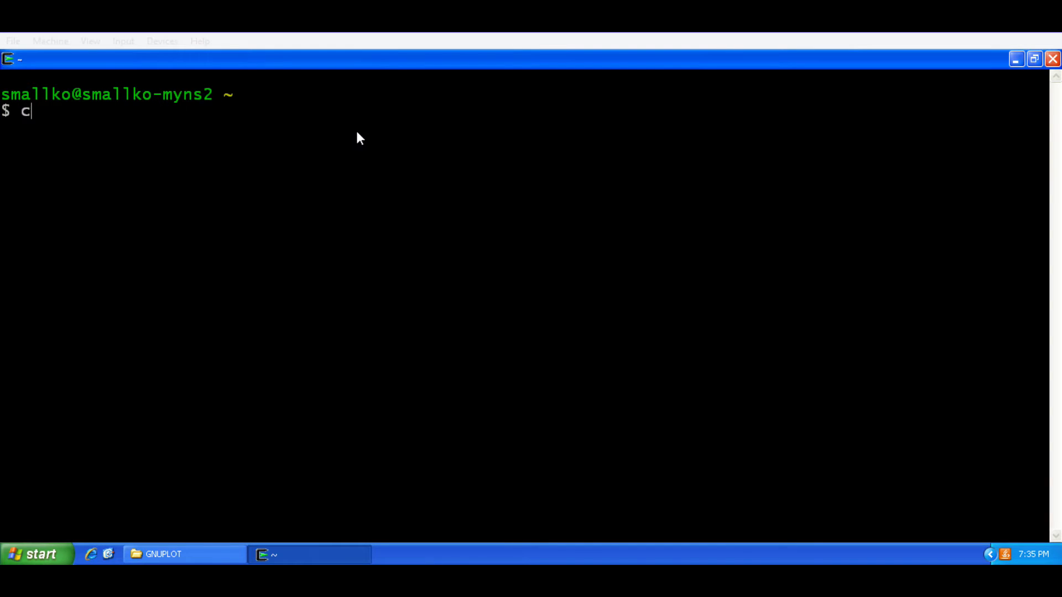
{"action": "type", "text": "d ns-"}
{"action": "key", "text": "Tab"}
{"action": "type", "text": "ns"}
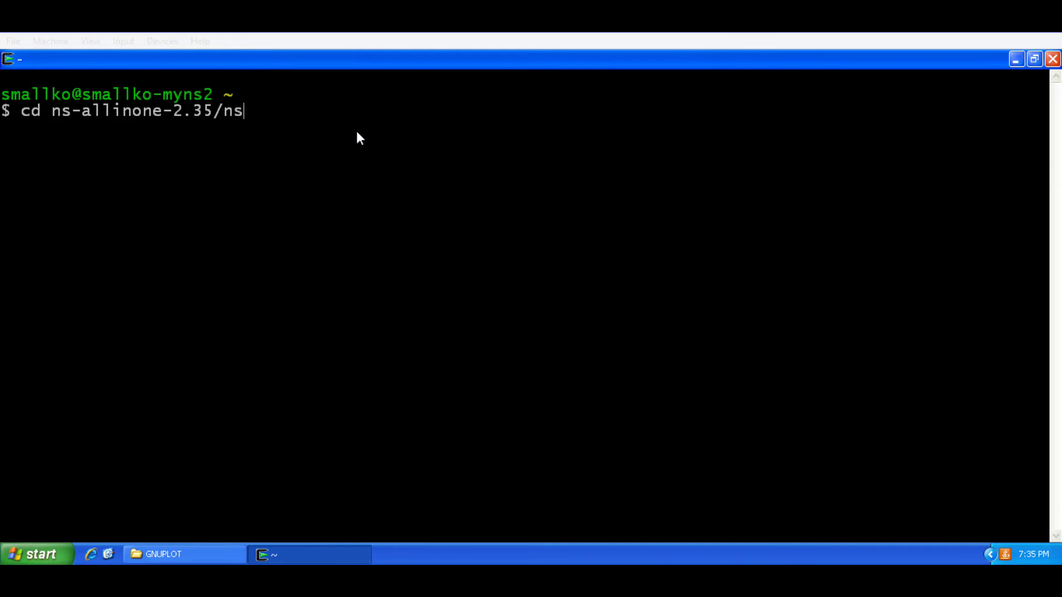
{"action": "key", "text": "Tab"}
{"action": "type", "text": "myl"}
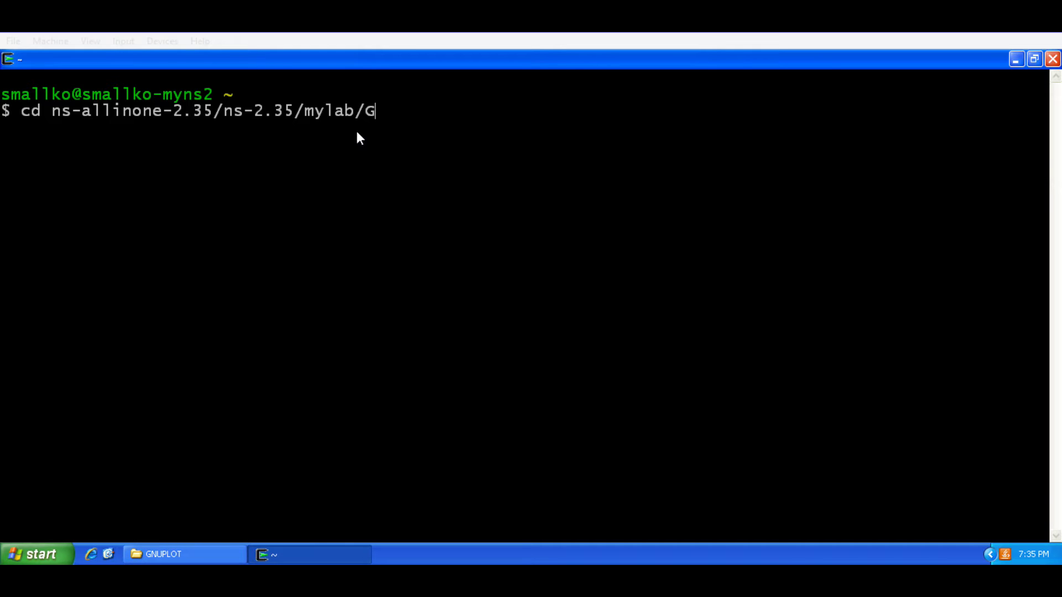
{"action": "key", "text": "Tab"}
{"action": "type", "text": "G"}
{"action": "key", "text": "Tab"}
Change into the GNUPLOT folder, list its files with ls, and run startxwin.
{"action": "key", "text": "Return"}
{"action": "type", "text": "ls"}
{"action": "key", "text": "Return"}
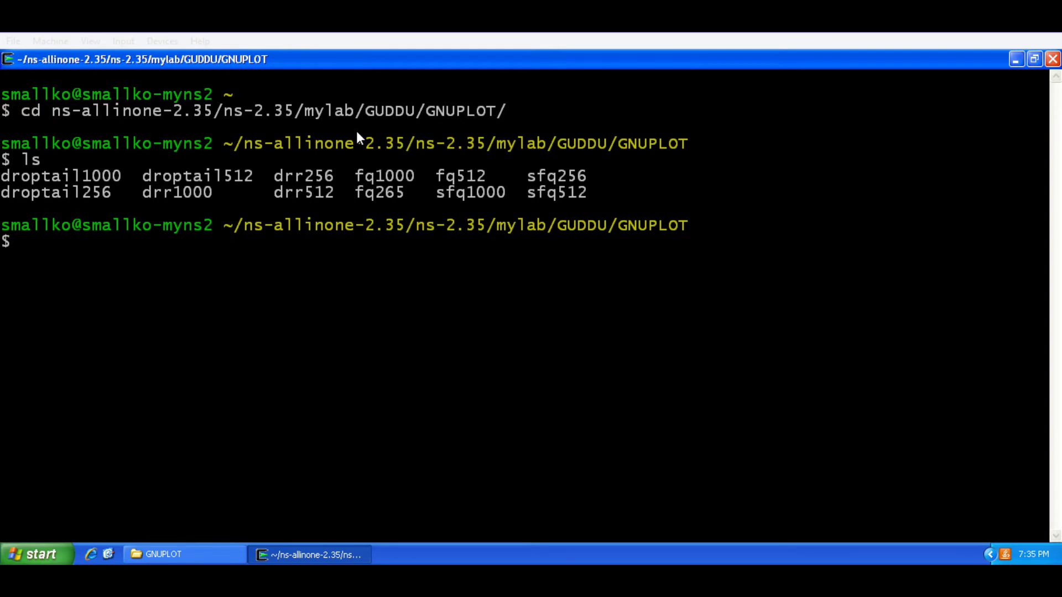
{"action": "type", "text": "startxwin"}
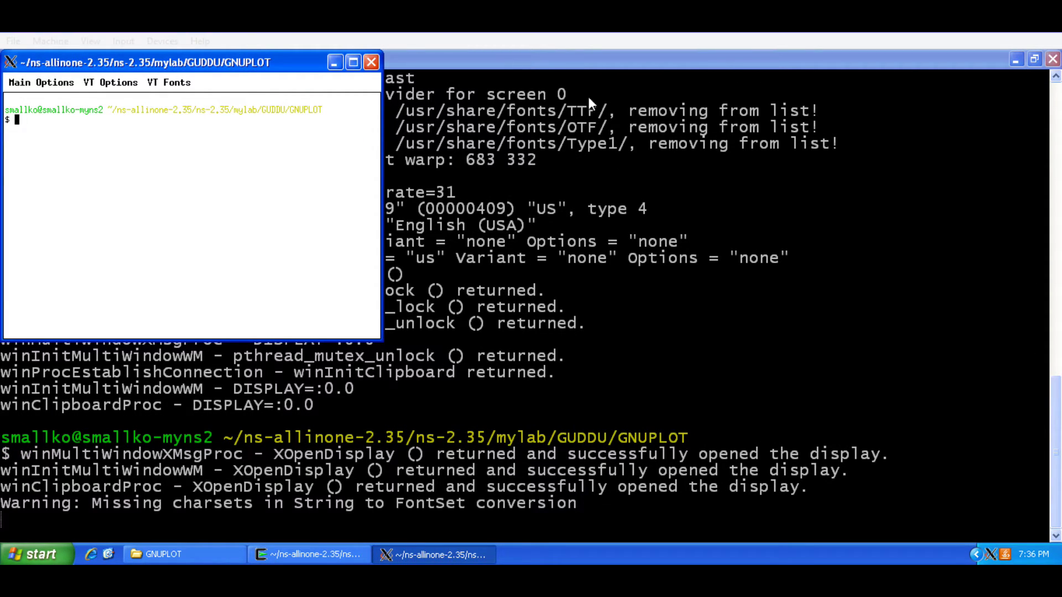
Maximize the xterm window and set its VT font to Large.
{"action": "left_click", "coordinate": [353, 61]}
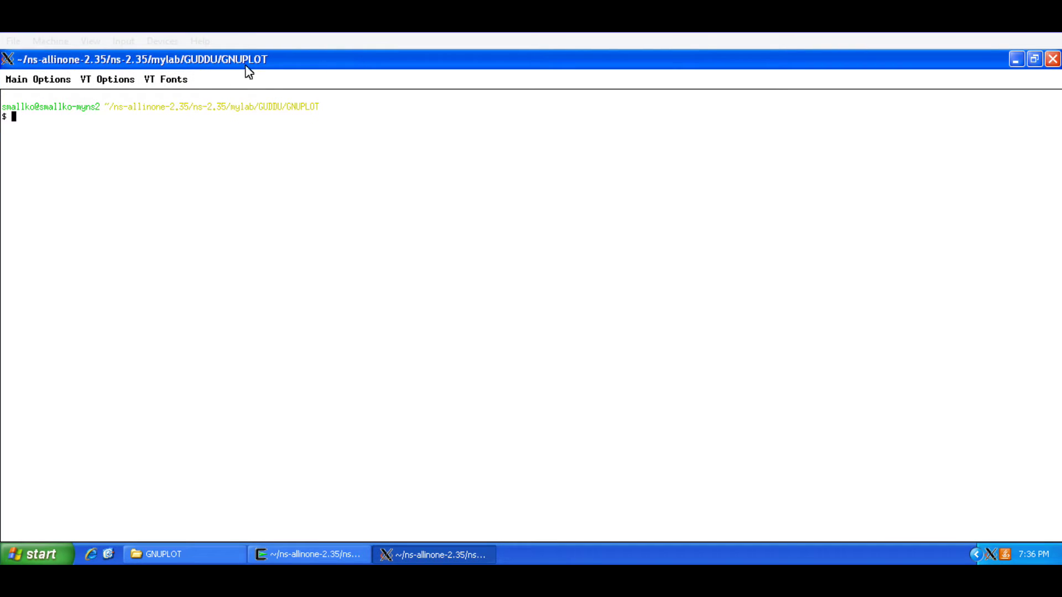
{"action": "left_click", "coordinate": [169, 80]}
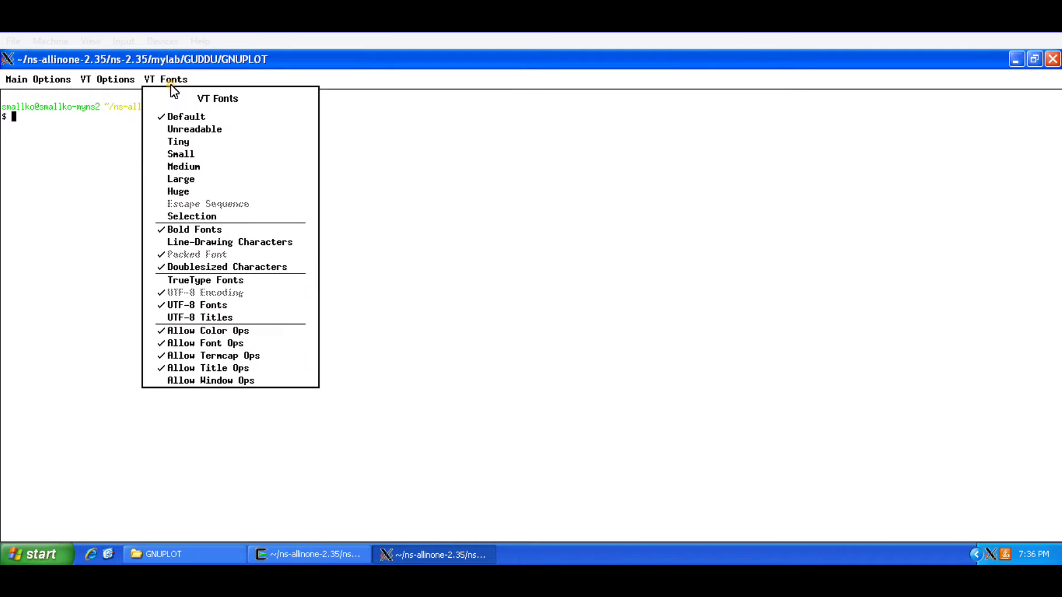
{"action": "left_click", "coordinate": [198, 182]}
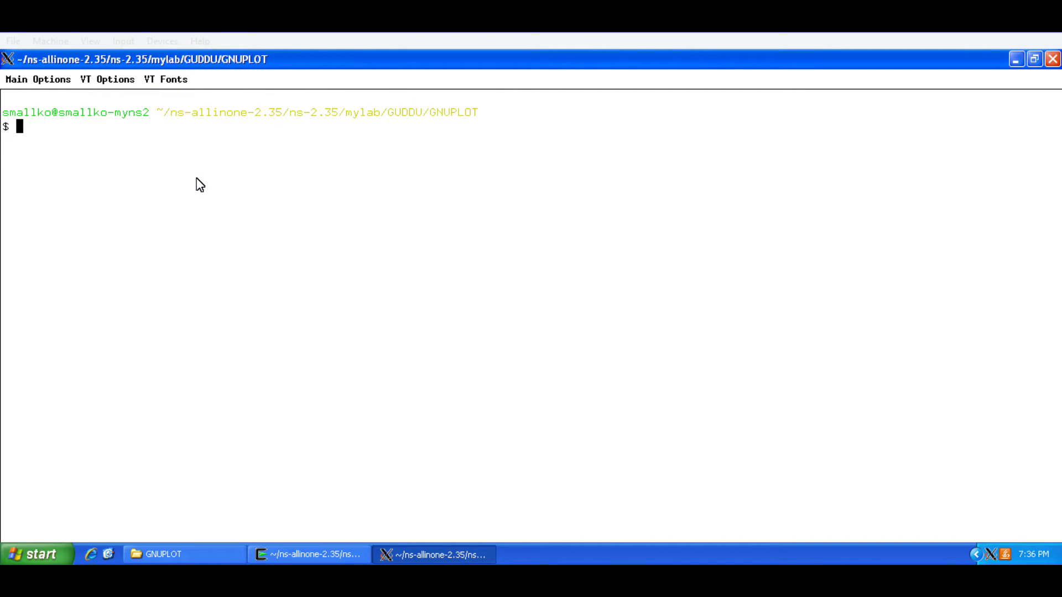
Start gnuplot, plot 'sfq1000' as a point chart, and close the graph window.
{"action": "type", "text": "gnuplot"}
{"action": "key", "text": "Return"}
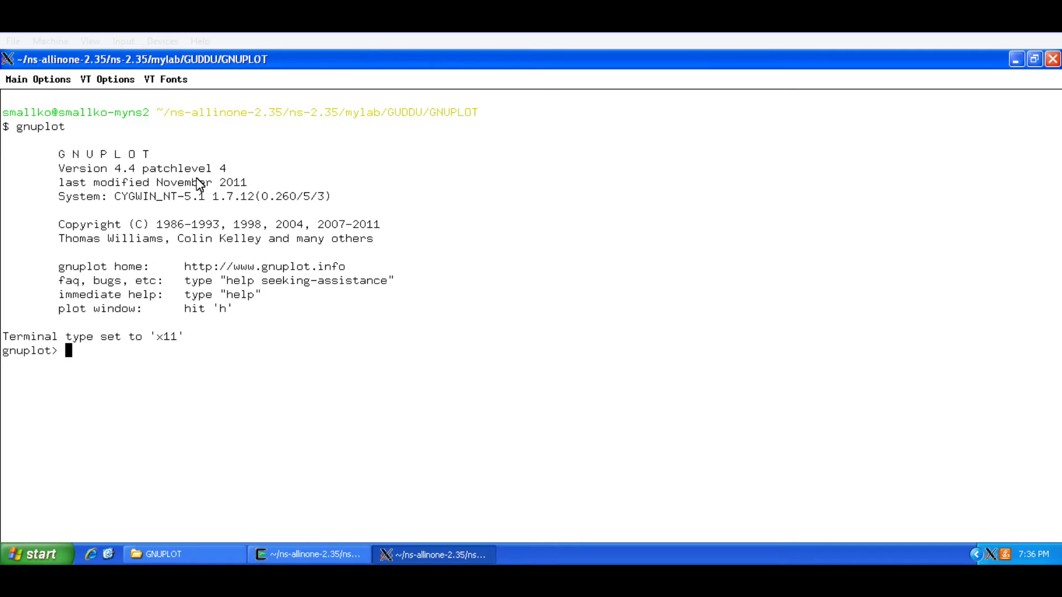
{"action": "type", "text": "plot 'sfq1000'"}
{"action": "key", "text": "Return"}
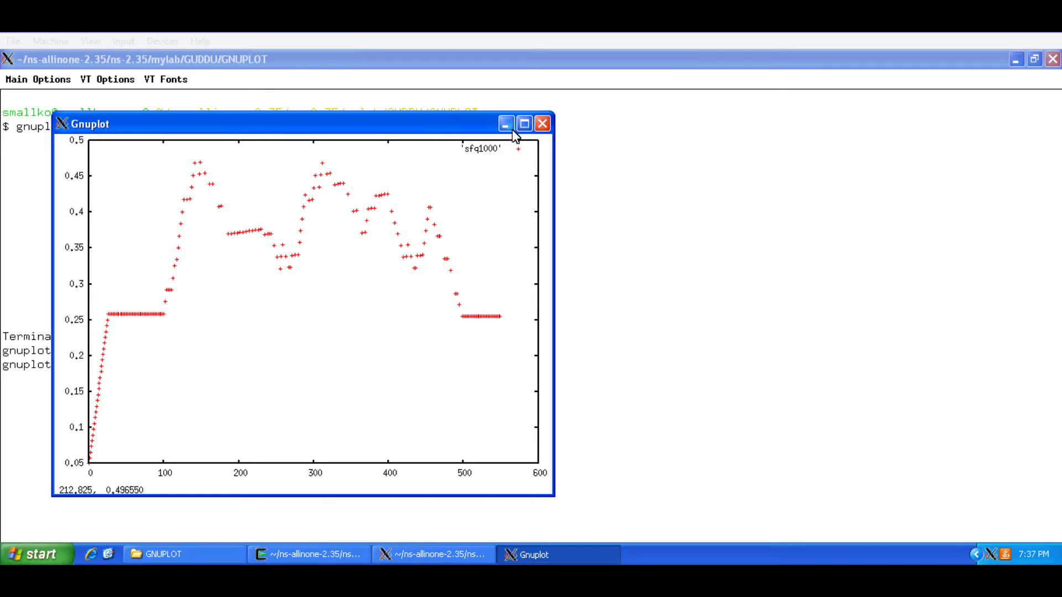
{"action": "left_click", "coordinate": [543, 125]}
Set the data style to linespoints, replot 'sfq1000' as connected points, and minimize the graph.
{"action": "left_click", "coordinate": [98, 375]}
{"action": "type", "text": "set st"}
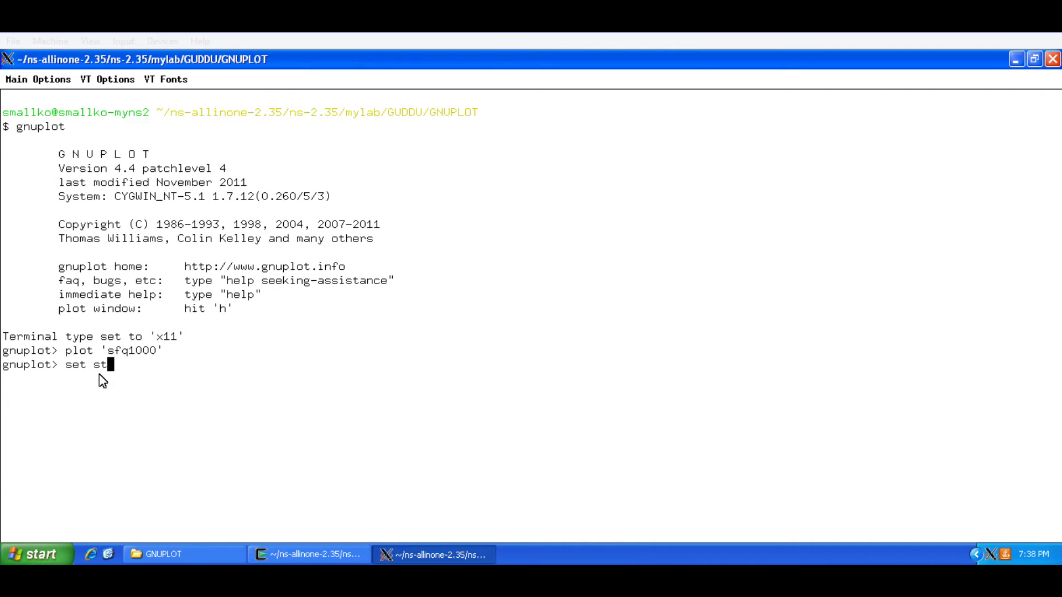
{"action": "type", "text": "yle data linespo"}
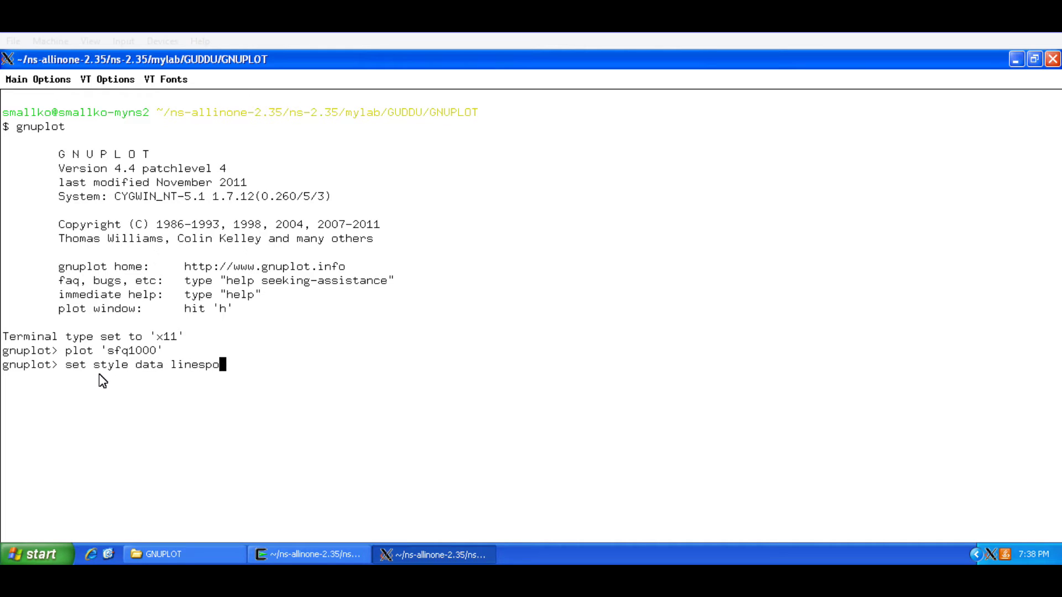
{"action": "type", "text": "ints"}
{"action": "key", "text": "Return"}
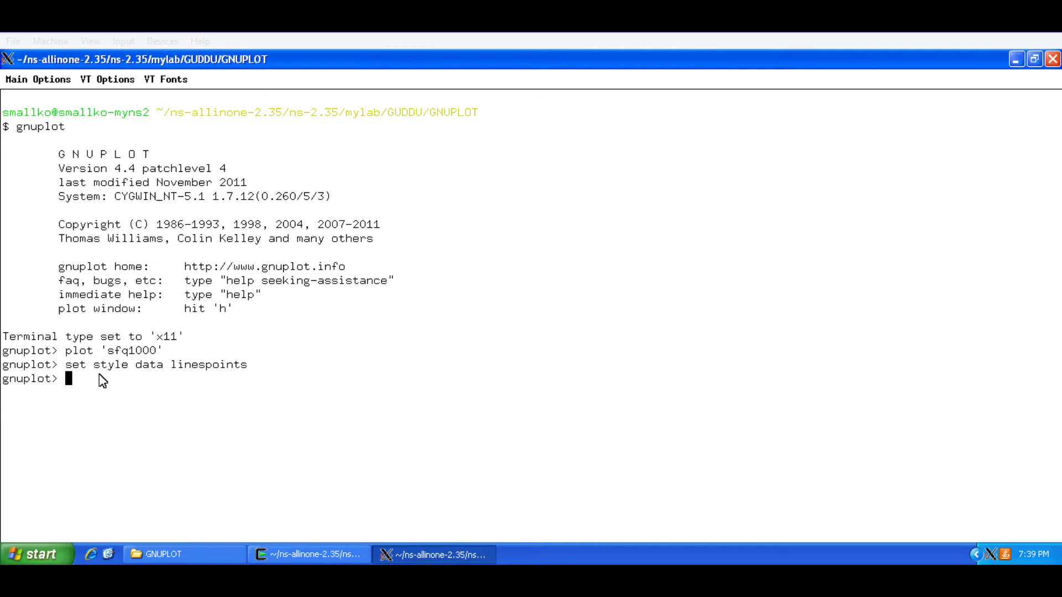
{"action": "key", "text": "Up"}
{"action": "key", "text": "Down"}
{"action": "key", "text": "Up"}
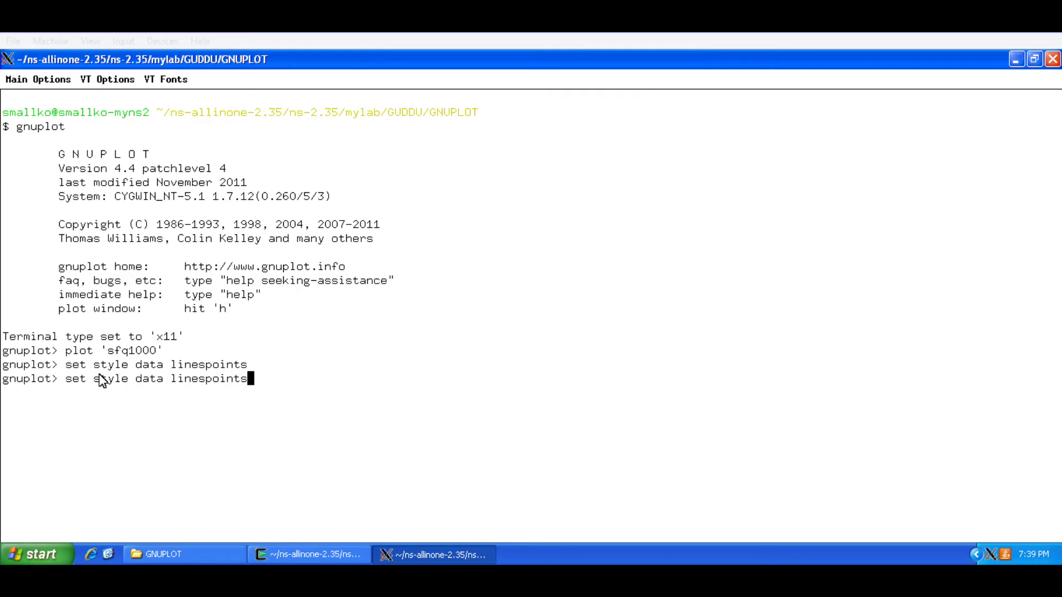
{"action": "key", "text": "Up"}
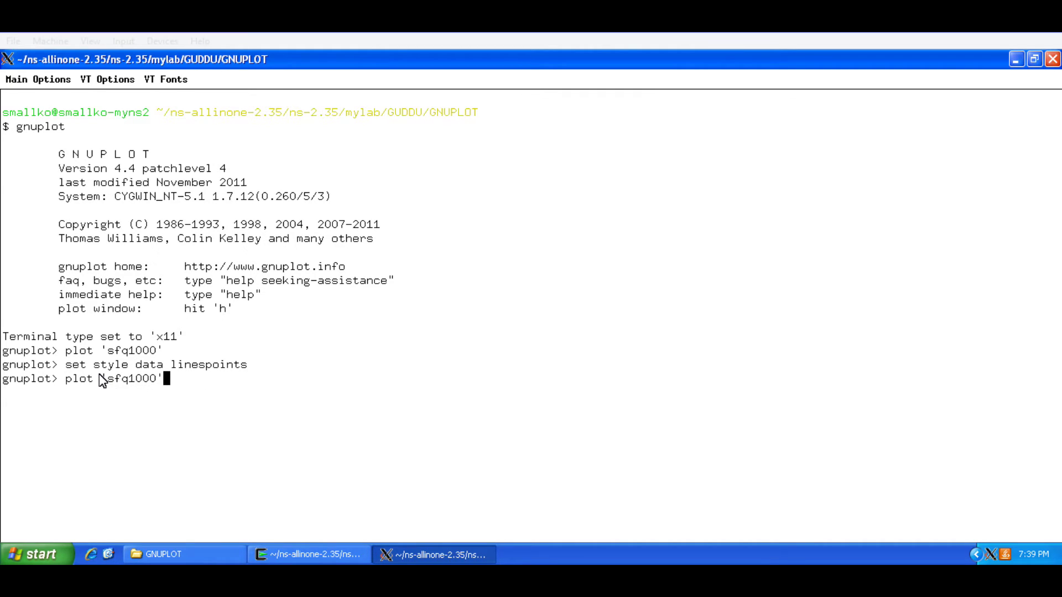
{"action": "key", "text": "Return"}
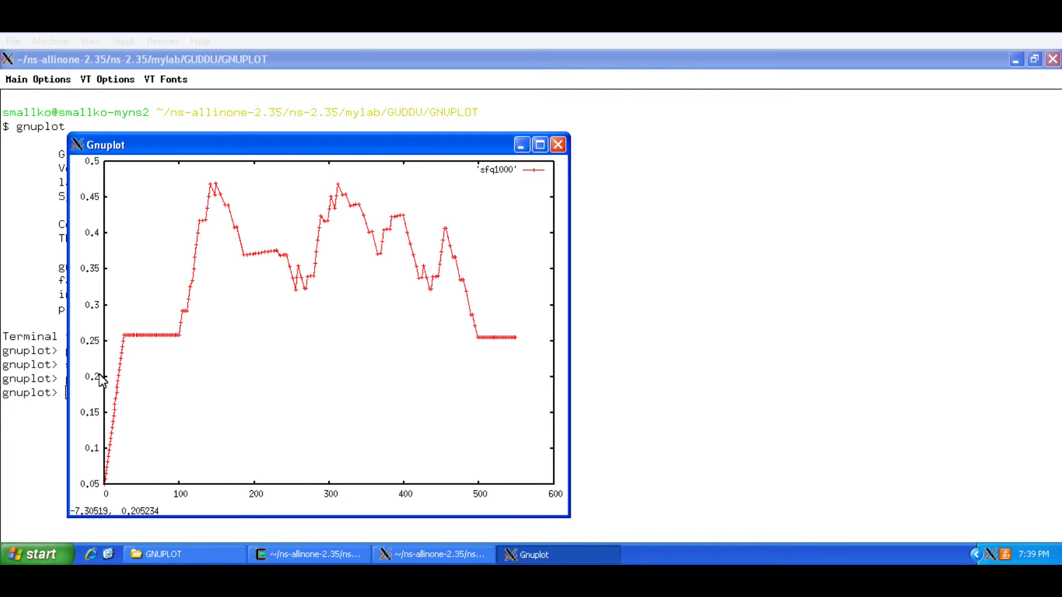
{"action": "left_click", "coordinate": [524, 146]}
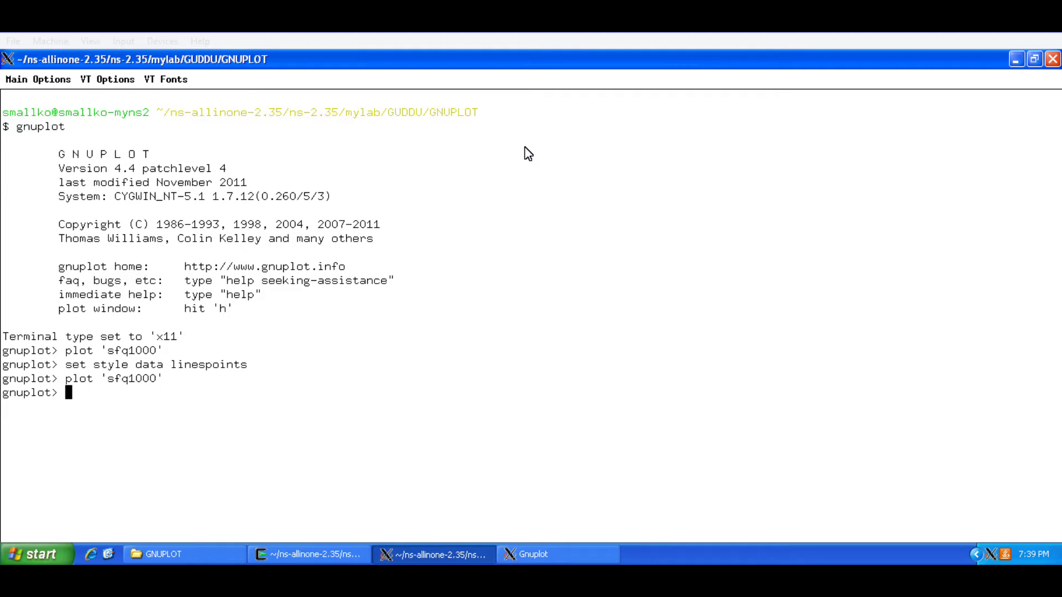
Page through the 'help set' subtopic list, then return the terminal to full screen.
{"action": "type", "text": "help set"}
{"action": "key", "text": "Return"}
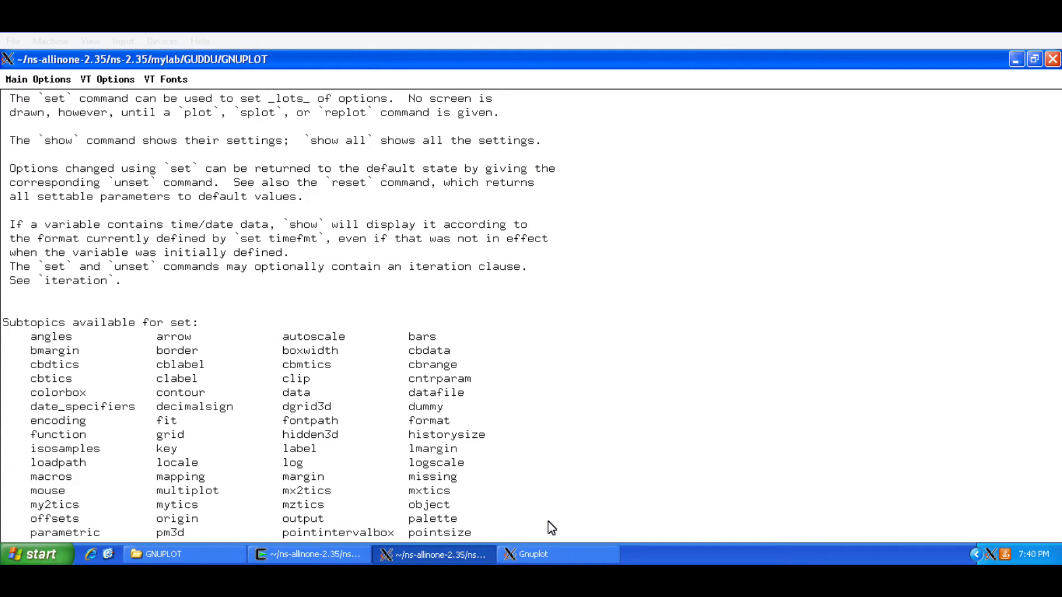
{"action": "left_click", "coordinate": [1034, 62]}
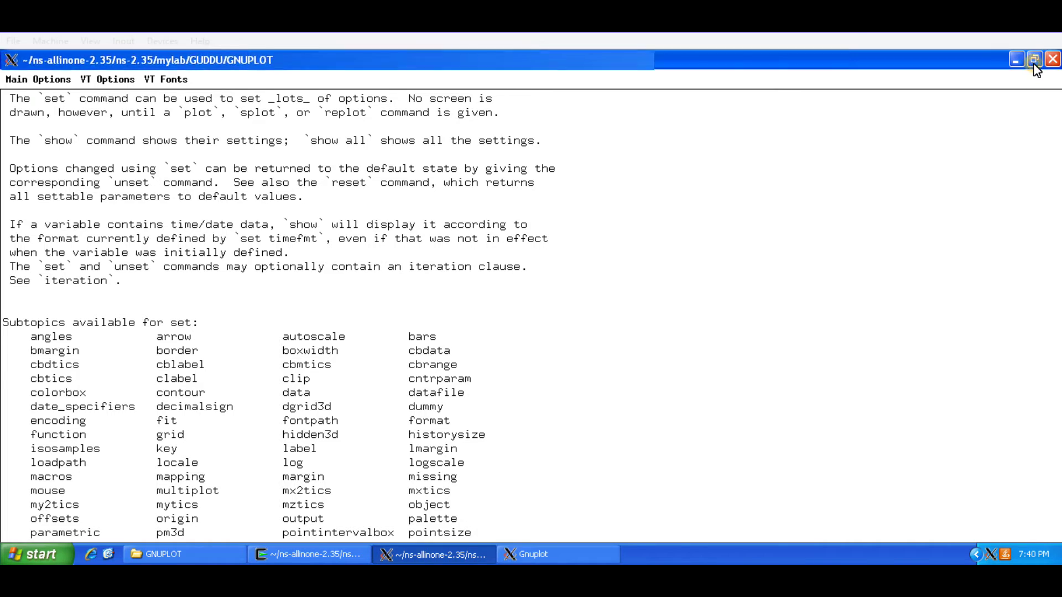
{"action": "key", "text": "Return"}
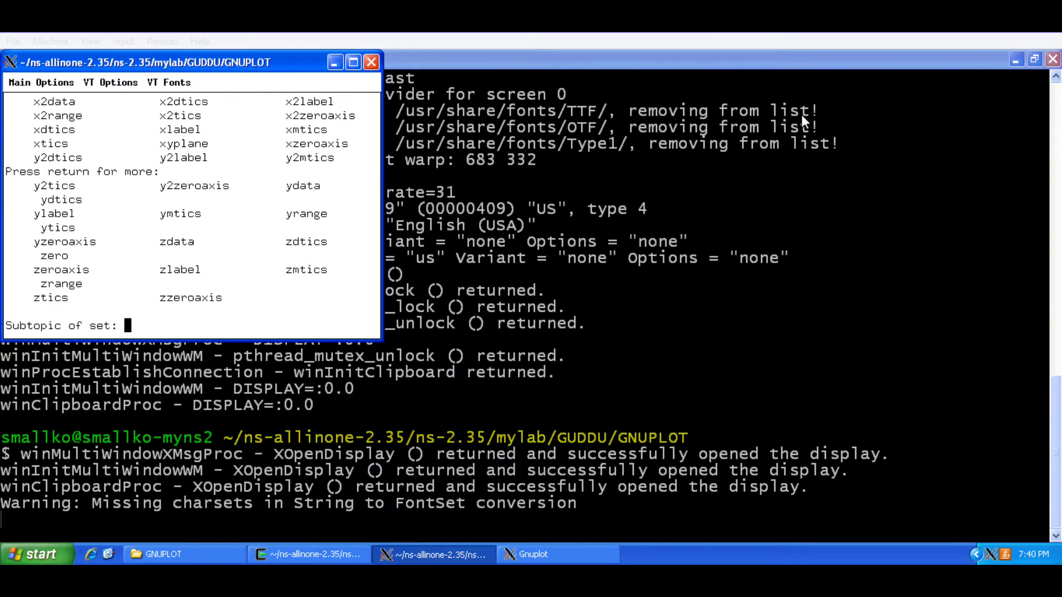
{"action": "key", "text": "Return"}
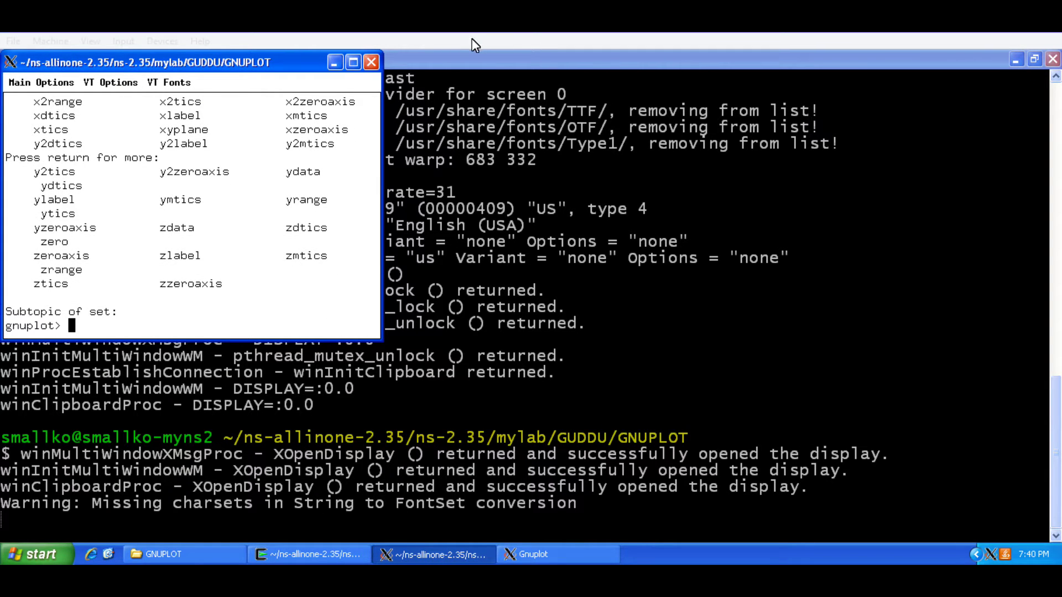
{"action": "left_click", "coordinate": [353, 62]}
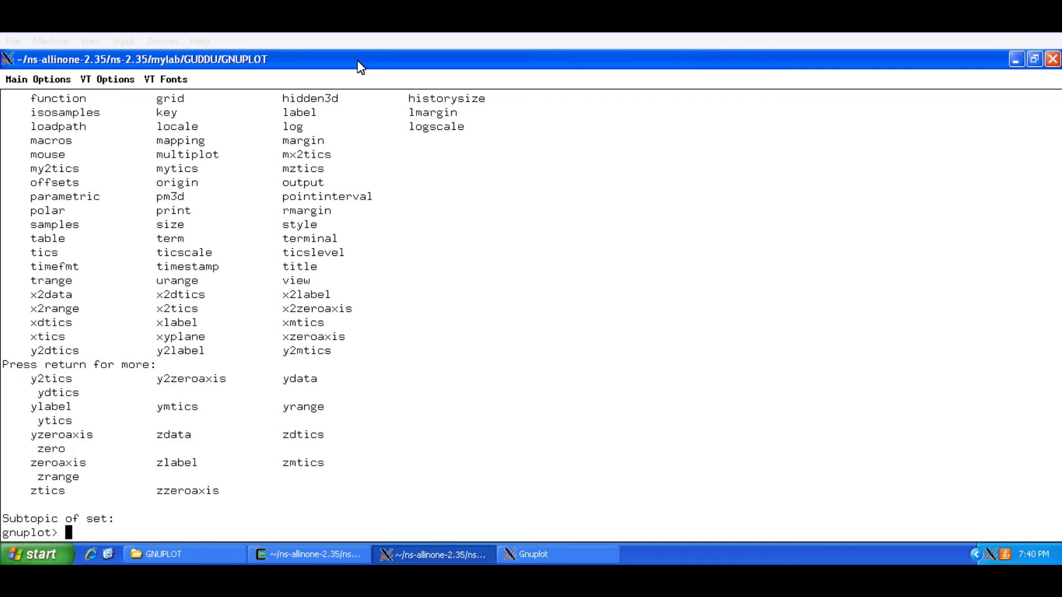
Enable grid lines with 'set grid', replot 'sfq1000', view it maximized, then close it.
{"action": "type", "text": "set grid"}
{"action": "key", "text": "Return"}
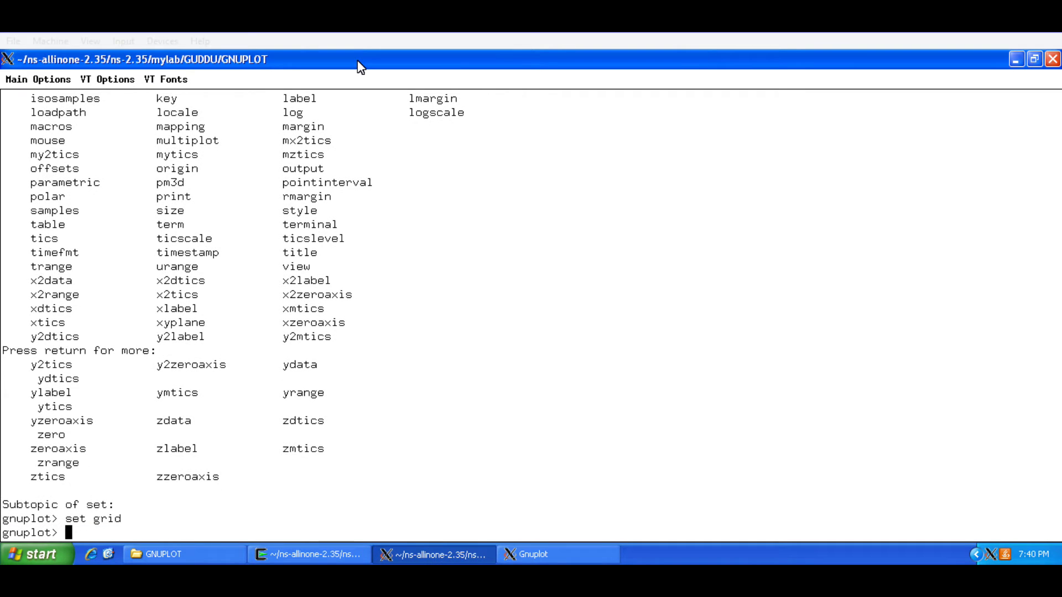
{"action": "key", "text": "Up"}
{"action": "key", "text": "Up"}
{"action": "key", "text": "Up"}
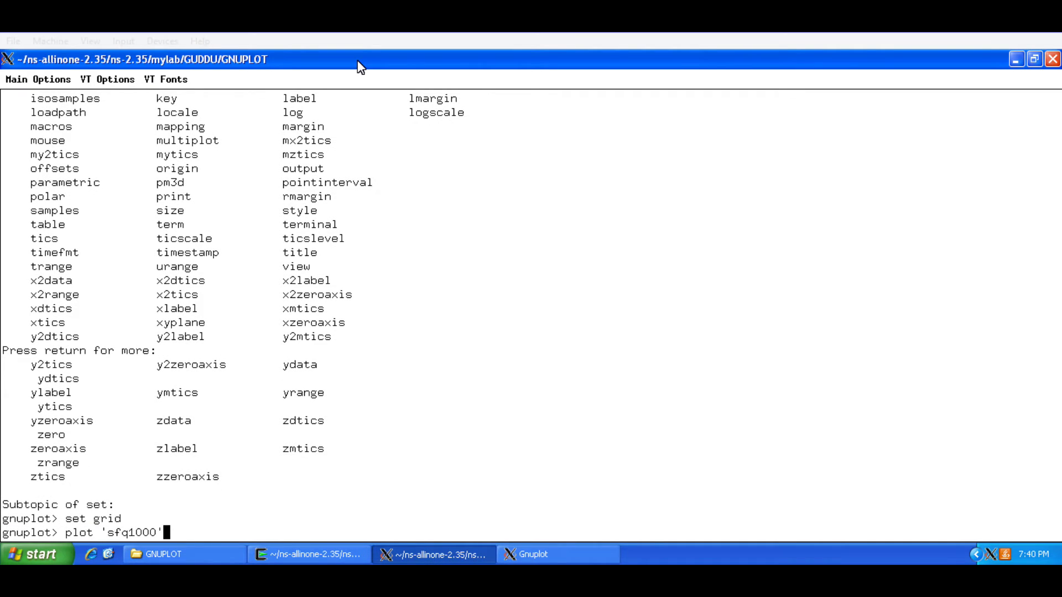
{"action": "key", "text": "Return"}
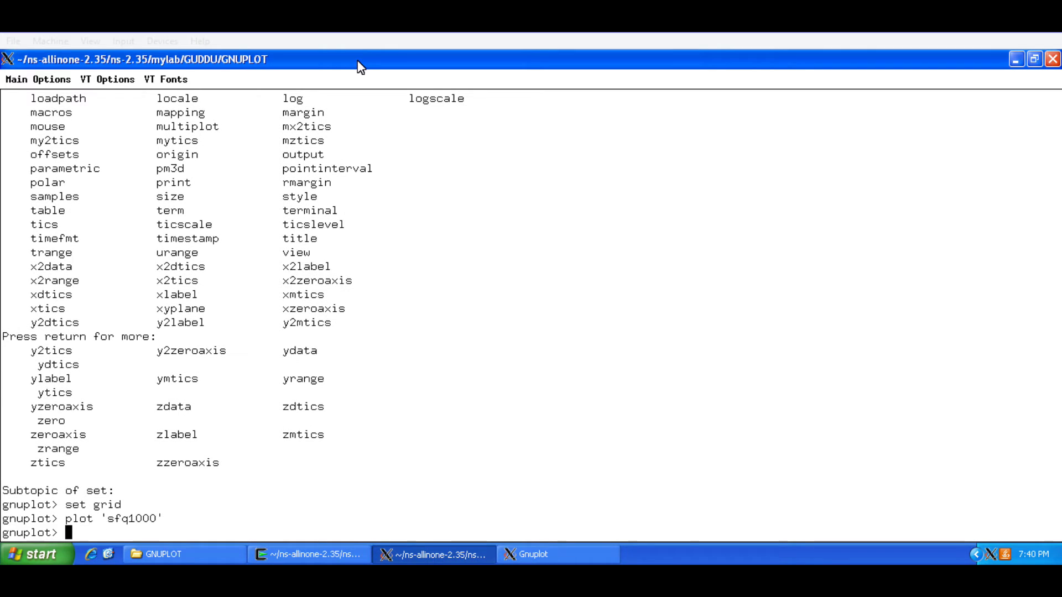
{"action": "key", "text": "alt+Tab"}
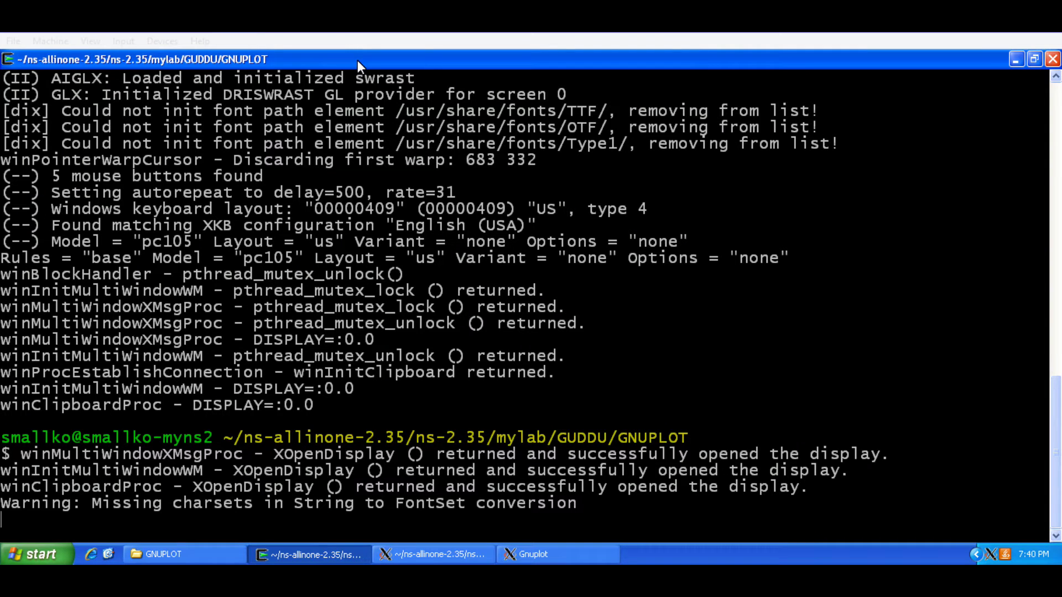
{"action": "key", "text": "alt+Tab"}
{"action": "key", "text": "alt+Tab"}
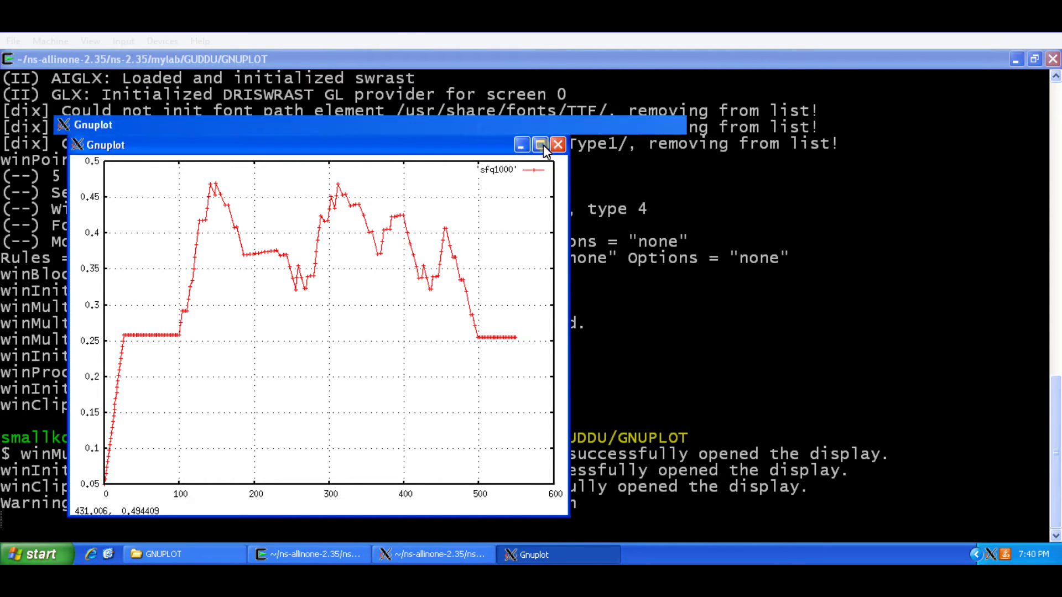
{"action": "left_click", "coordinate": [540, 145]}
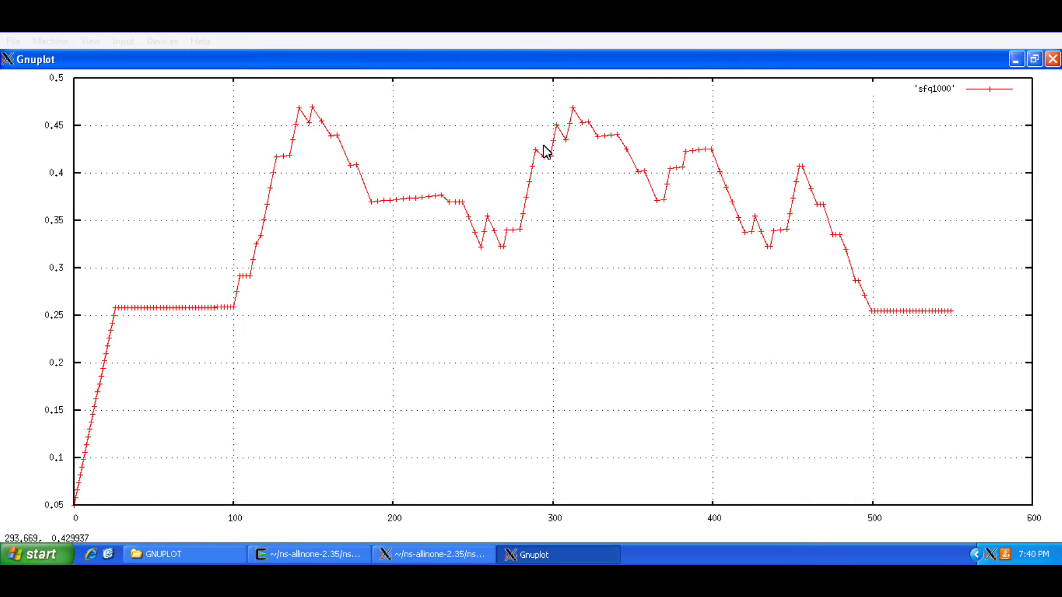
{"action": "left_click", "coordinate": [1053, 60]}
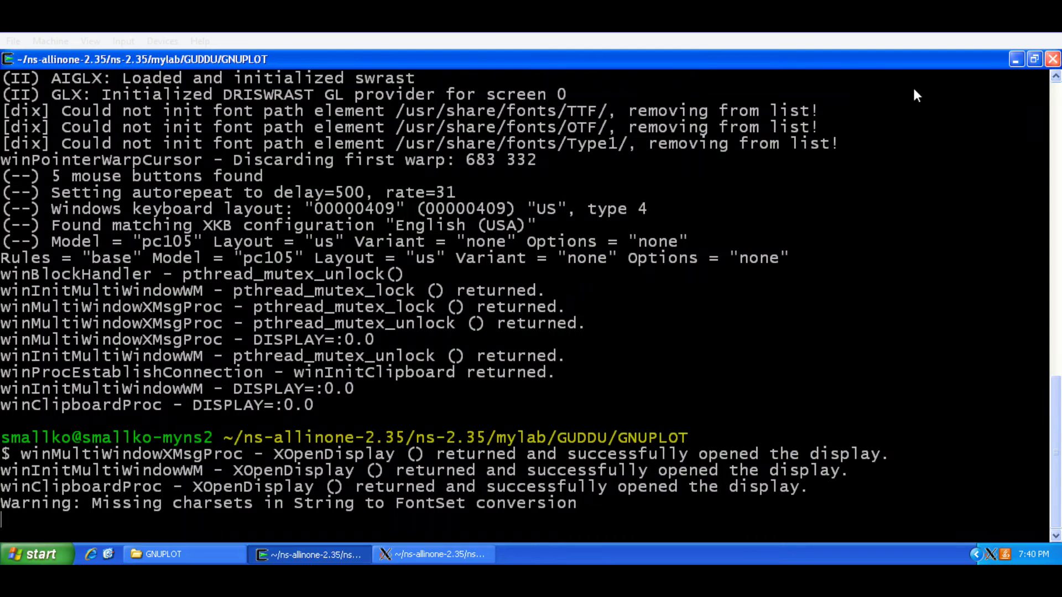
{"action": "left_click", "coordinate": [425, 554]}
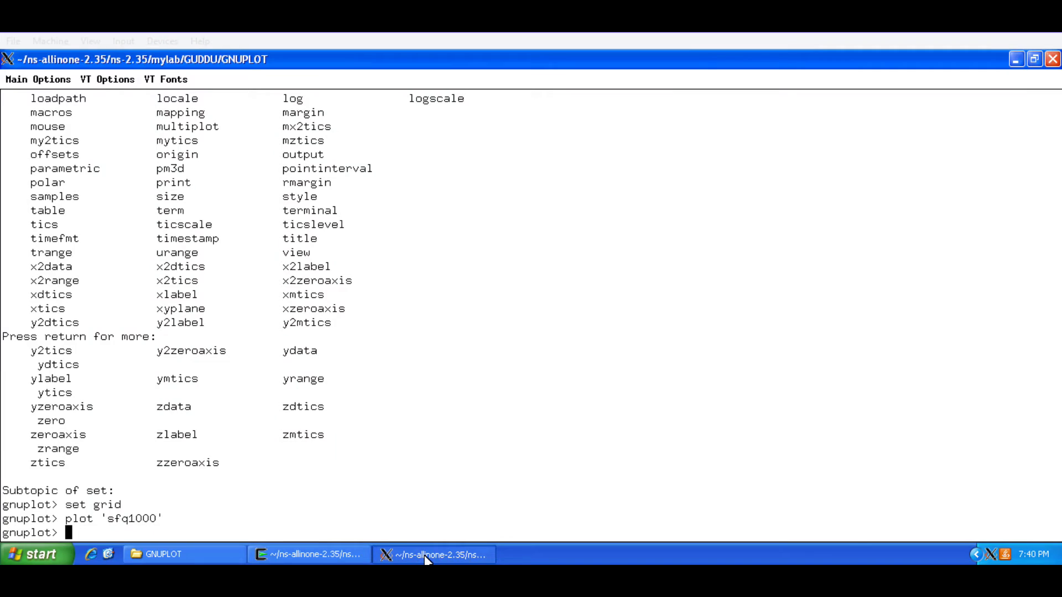
Label the x-axis "Packet ID" and the y-axis "Delay", then replot 'sfq1000' with those labels.
{"action": "type", "text": "set xlabel"}
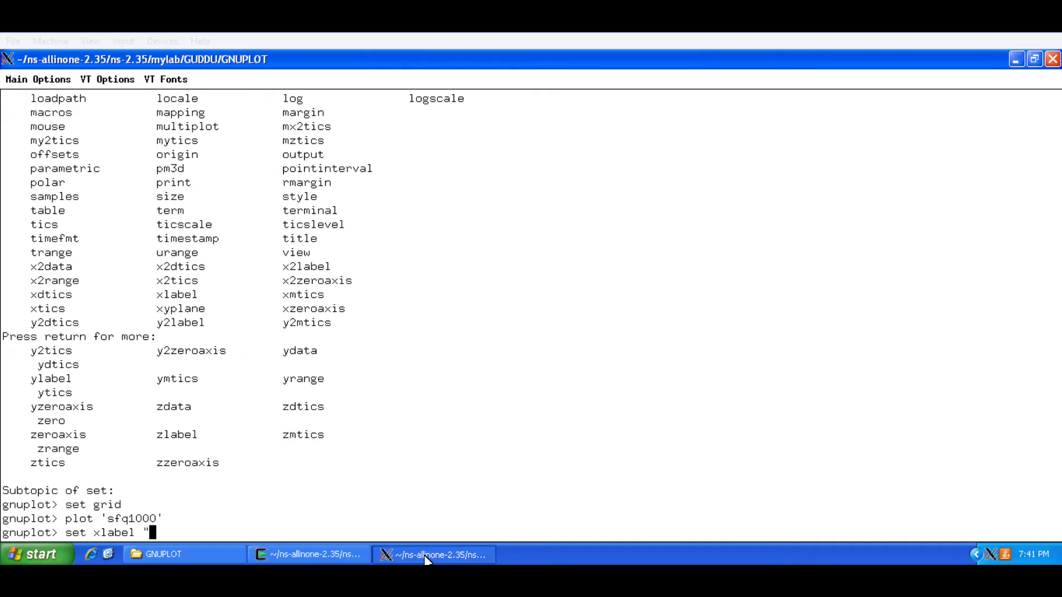
{"action": "type", "text": "\"Packets"}
{"action": "key", "text": "BackSpace"}
{"action": "type", "text": "ID\""}
{"action": "key", "text": "Return"}
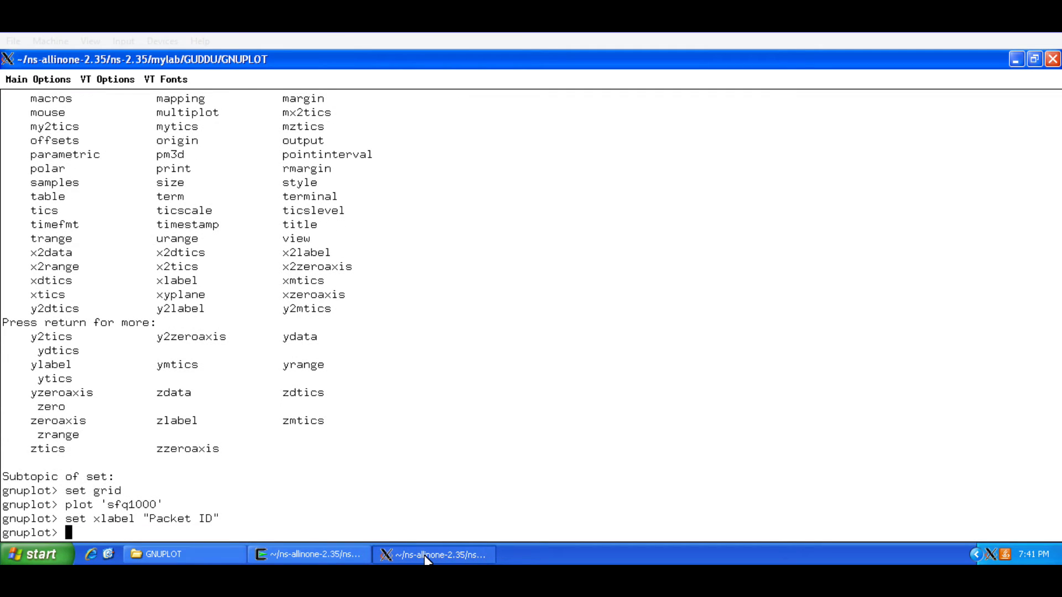
{"action": "type", "text": "set ylabel \""}
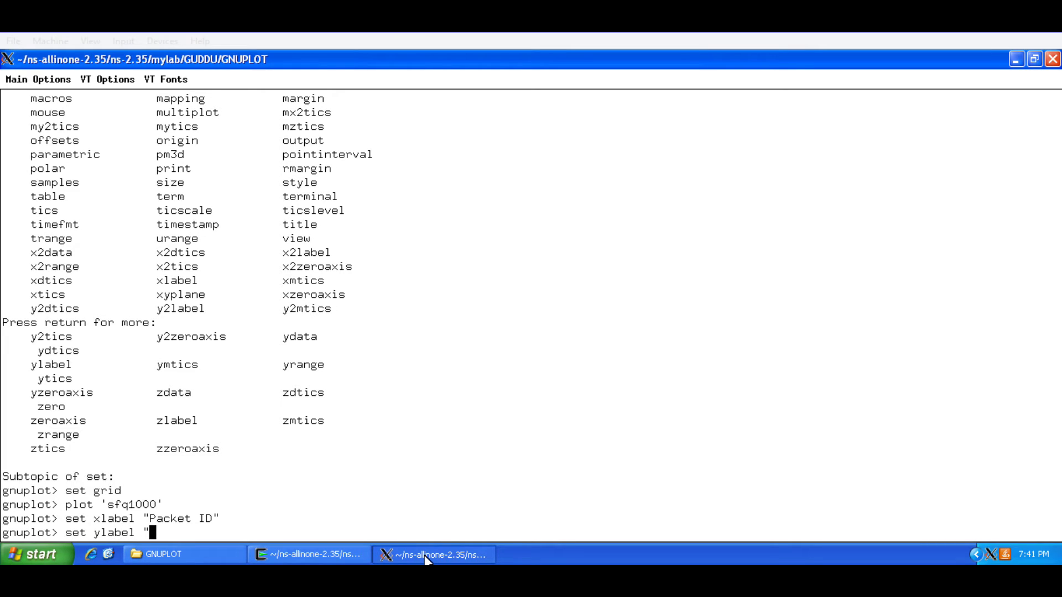
{"action": "type", "text": "Delay\""}
{"action": "key", "text": "Return"}
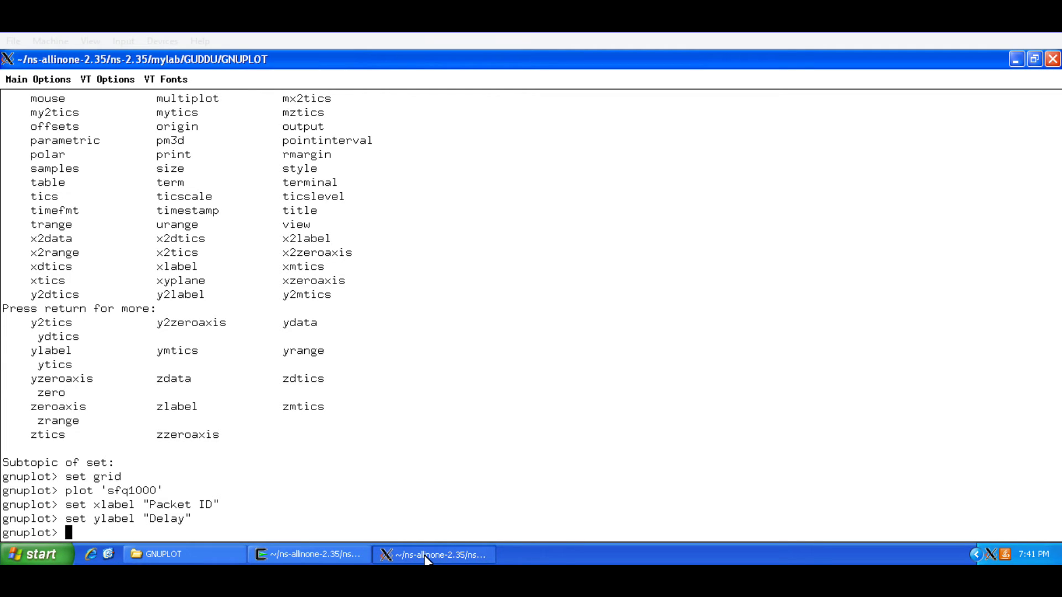
{"action": "key", "text": "Up"}
{"action": "key", "text": "Up"}
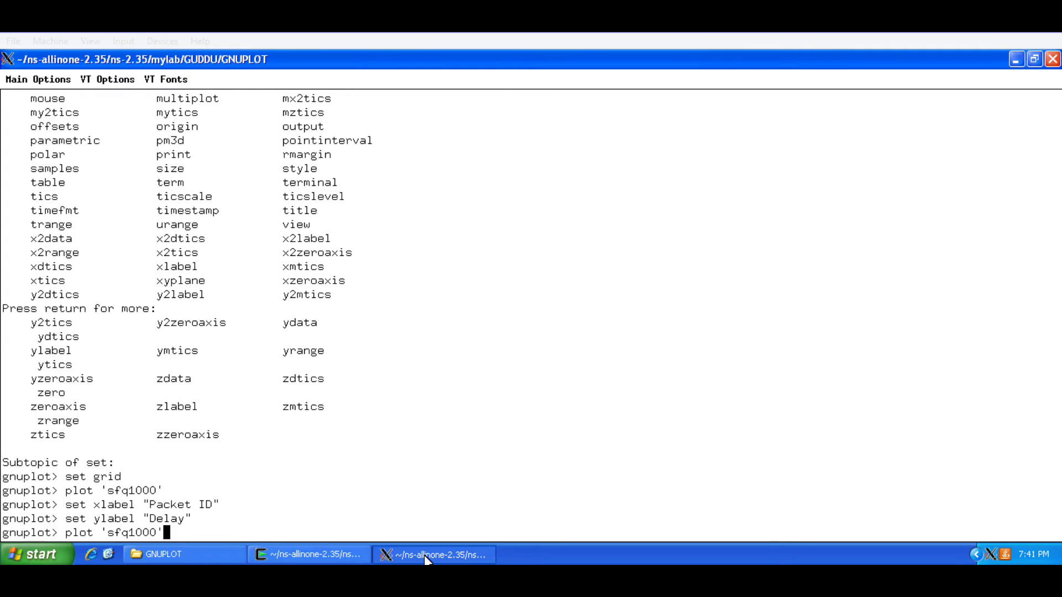
{"action": "key", "text": "Return"}
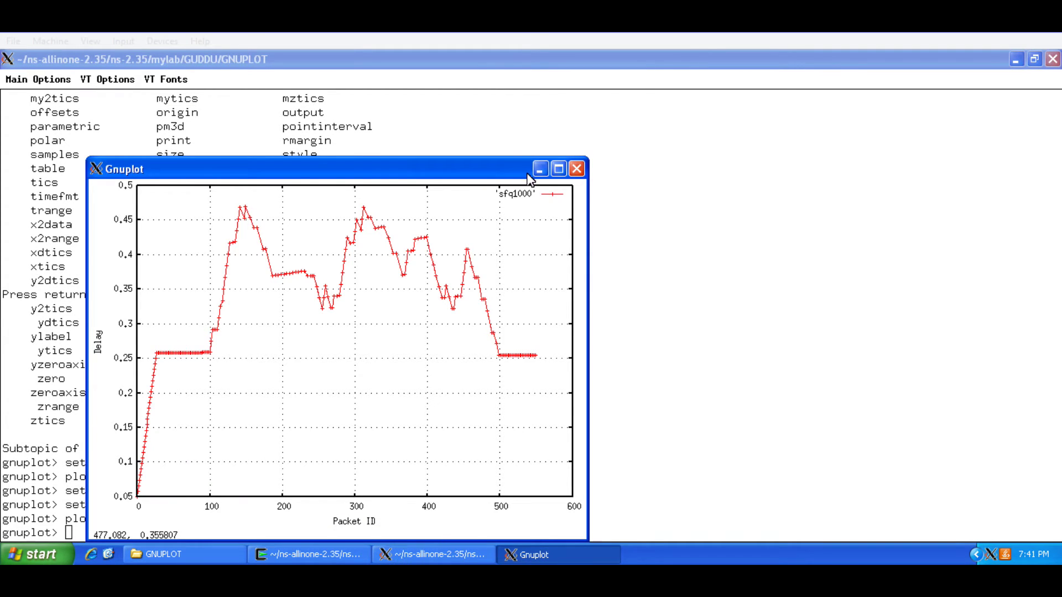
Maximize the labelled sfq1000 plot to inspect it, then close the plot window.
{"action": "left_click", "coordinate": [559, 171]}
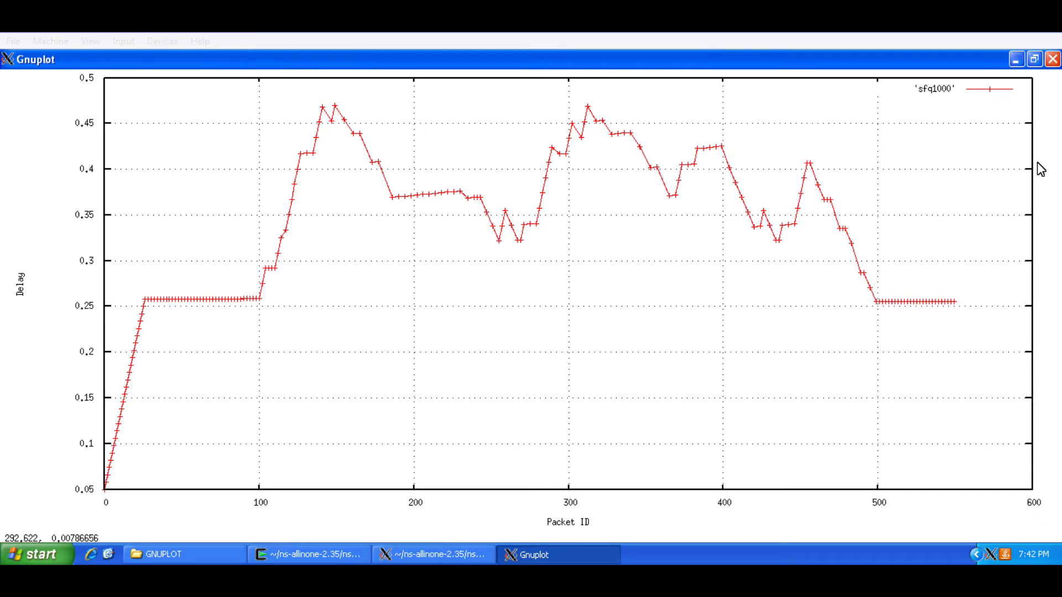
{"action": "left_click", "coordinate": [1053, 60]}
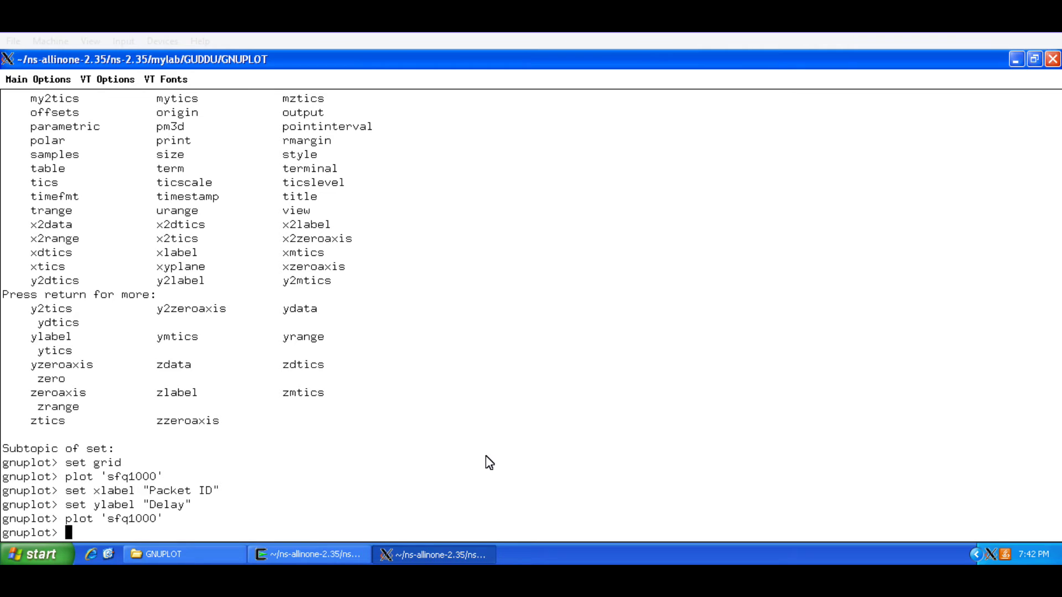
Run plot 'sfq1000','sfq512','sfq256' to overlay the three sfq delay curves.
{"action": "type", "text": "plot 'sfq"}
{"action": "key", "text": "Tab"}
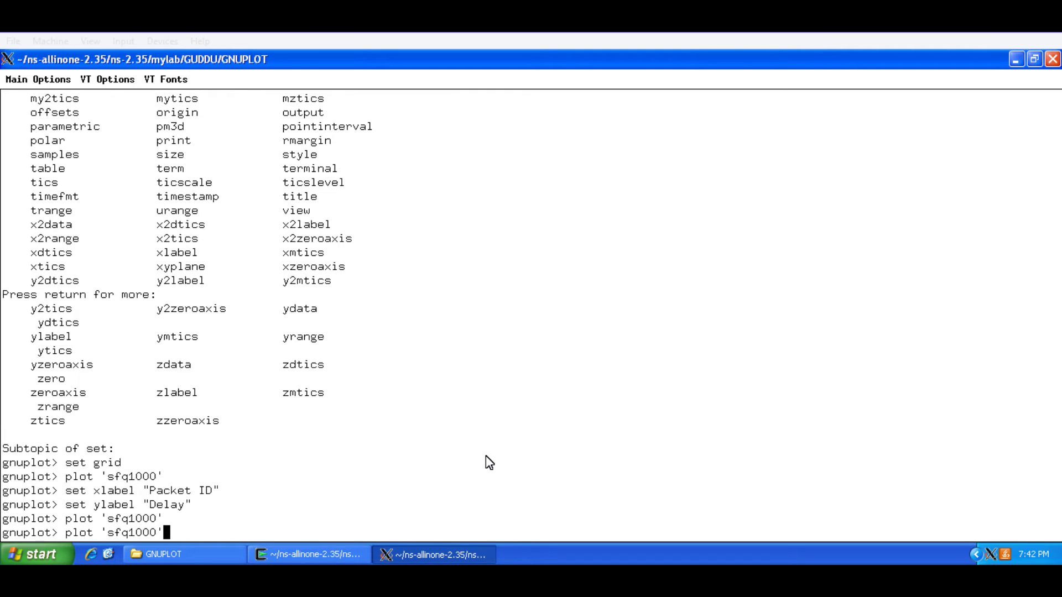
{"action": "type", "text": ",'sfq512','sq"}
{"action": "key", "text": "BackSpace"}
{"action": "type", "text": "fq"}
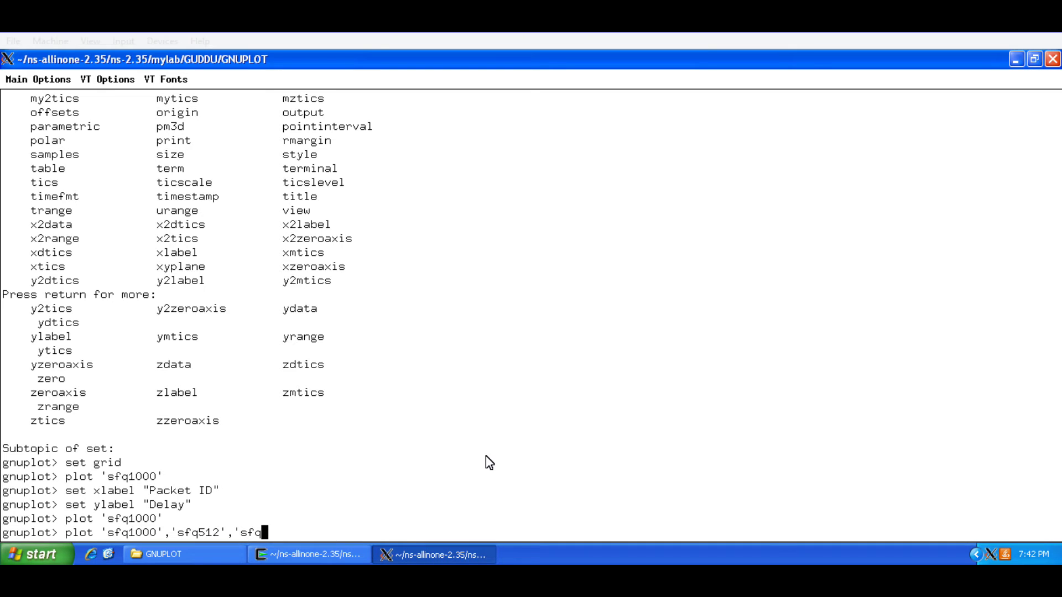
{"action": "type", "text": "256'"}
{"action": "key", "text": "Return"}
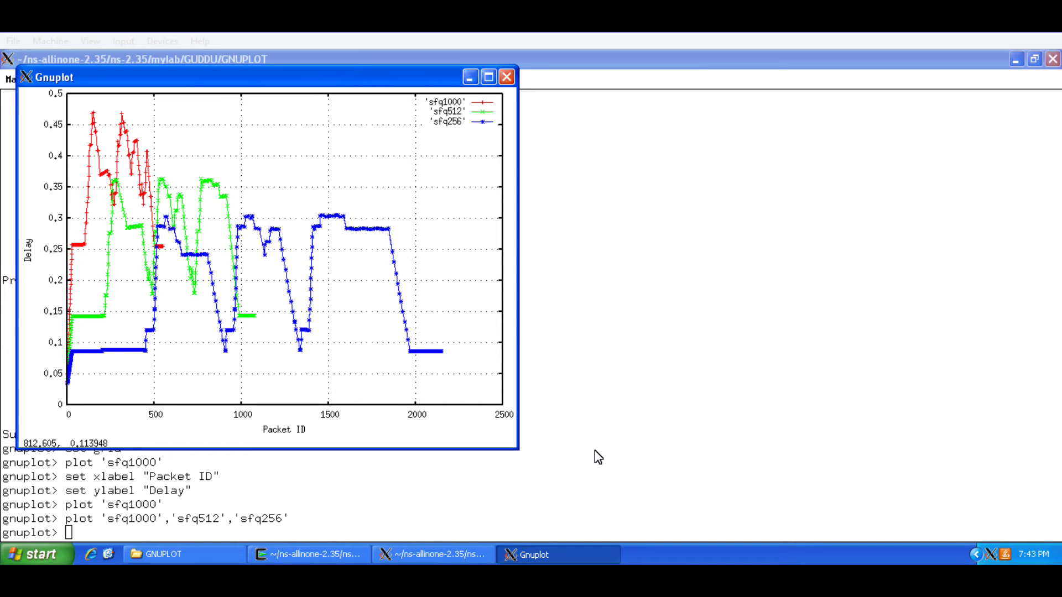
Save a VirtualBox screenshot of the maximized three-curve sfq plot, then minimize the plot window.
{"action": "left_click", "coordinate": [597, 457]}
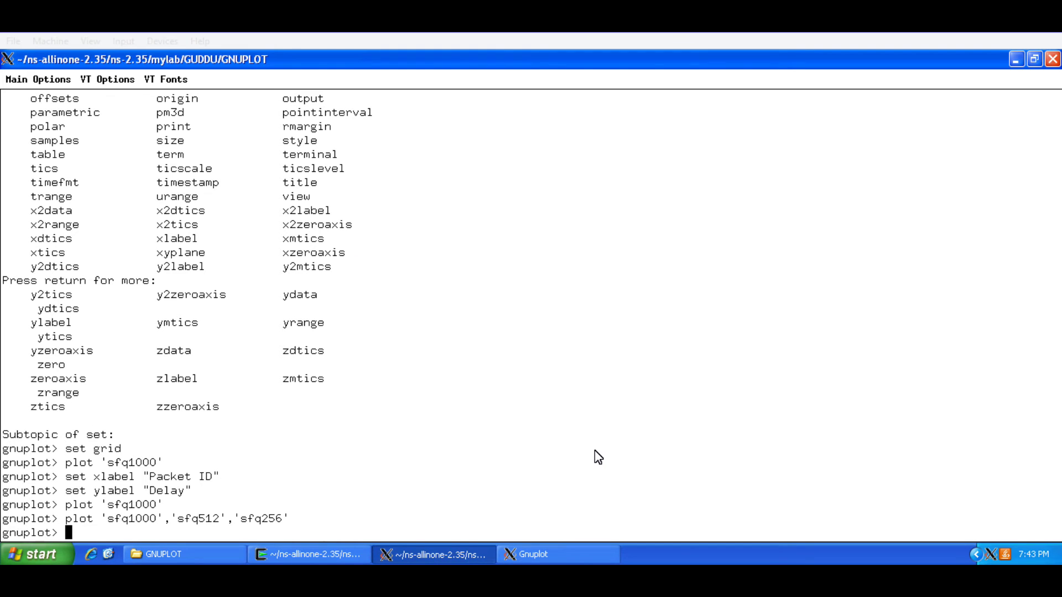
{"action": "type", "text": "pl"}
{"action": "left_click", "coordinate": [552, 553]}
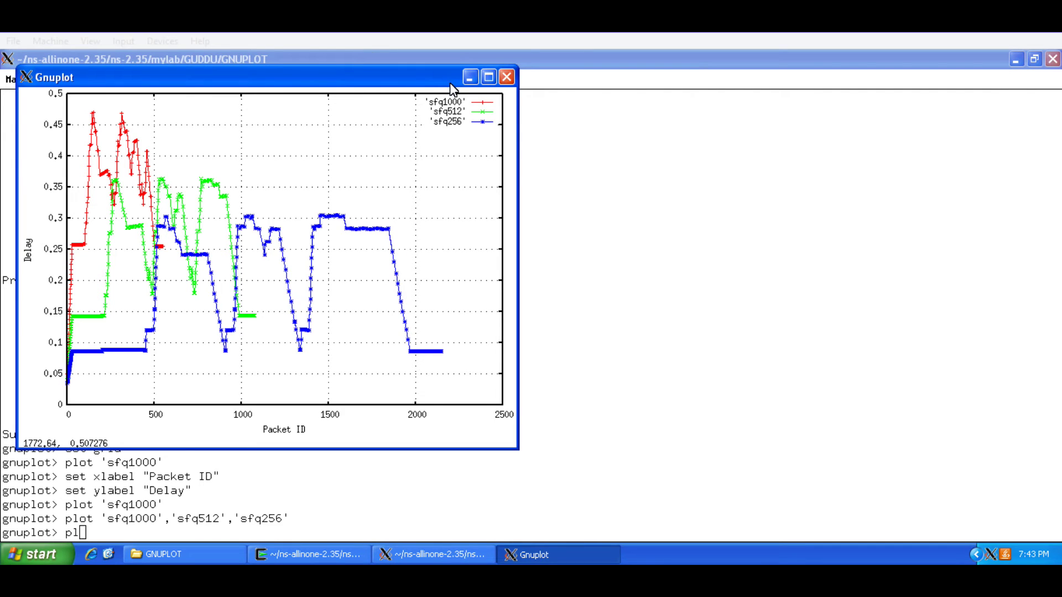
{"action": "left_click", "coordinate": [490, 77]}
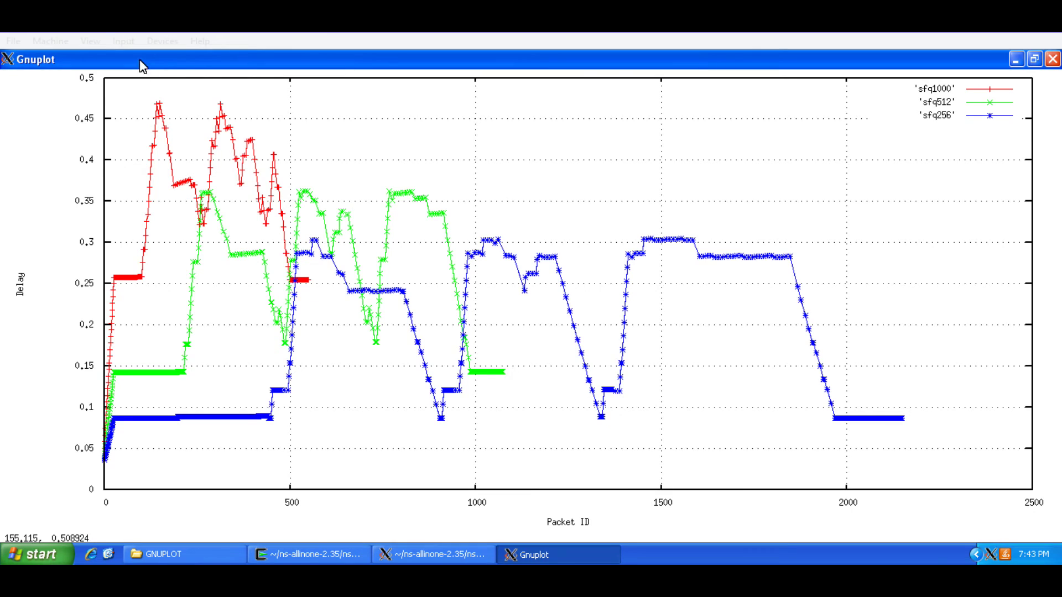
{"action": "left_click", "coordinate": [92, 44]}
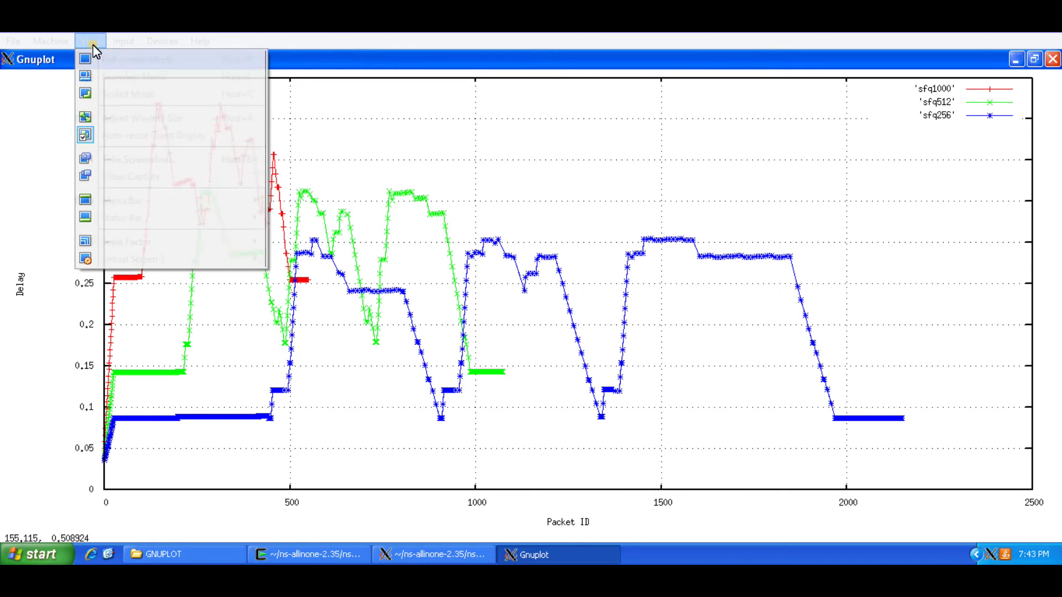
{"action": "left_click", "coordinate": [130, 164]}
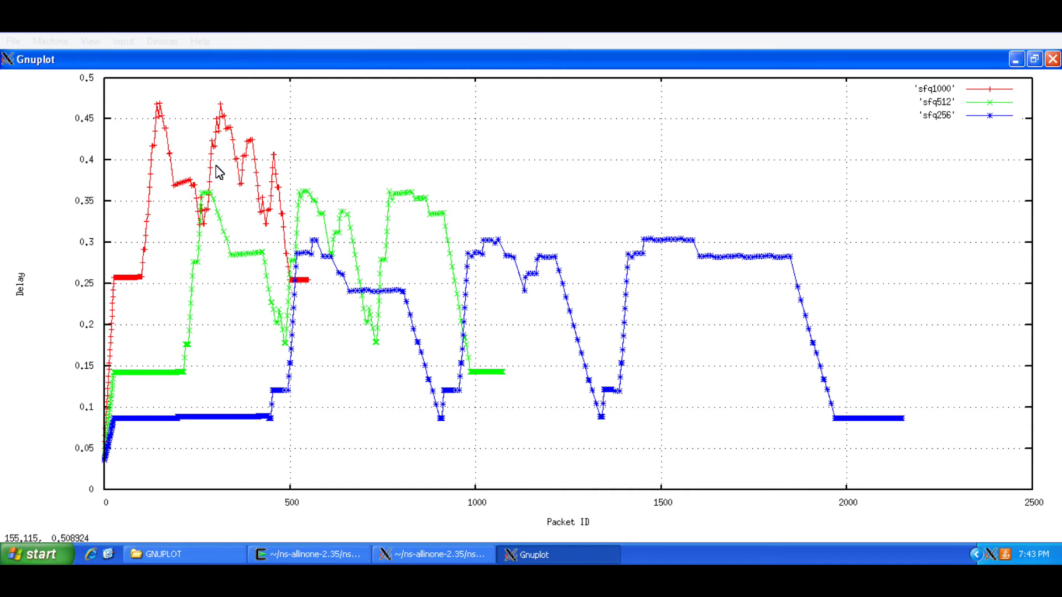
{"action": "left_click", "coordinate": [393, 379]}
{"action": "left_click", "coordinate": [1017, 59]}
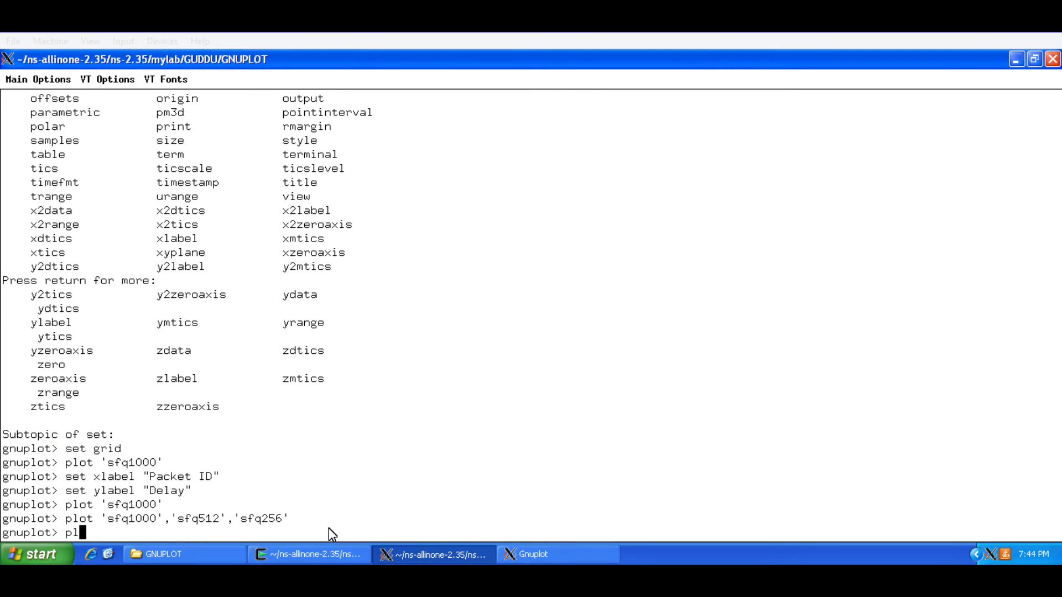
Complete and run plot 'fq1000','fq512','fq265' to overlay the three fq delay curves.
{"action": "type", "text": "ot 'fq1000','fq4"}
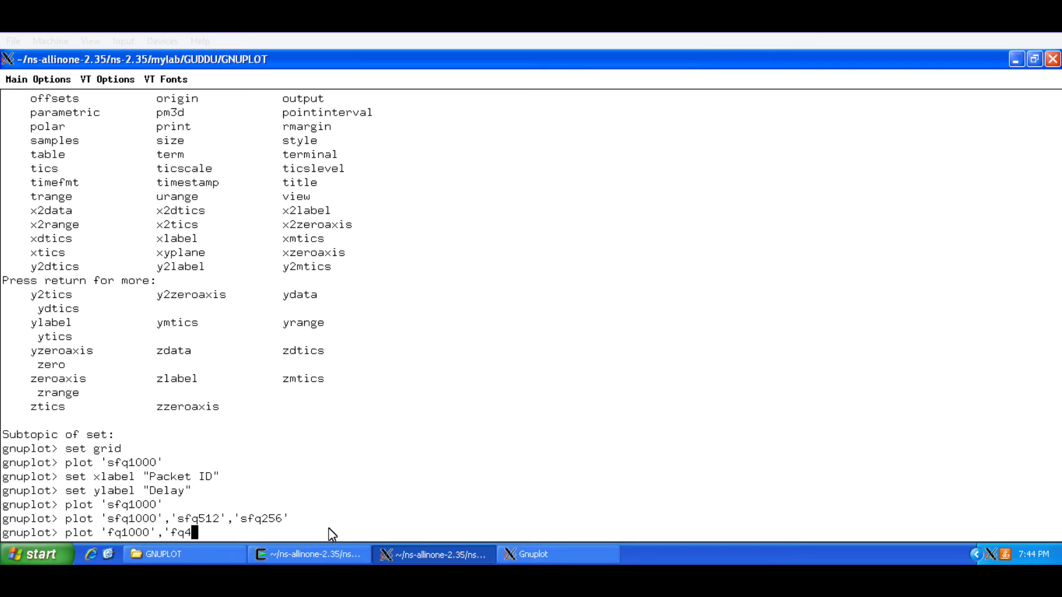
{"action": "key", "text": "BackSpace"}
{"action": "type", "text": "512"}
{"action": "type", "text": ",'fq265'"}
{"action": "key", "text": "Return"}
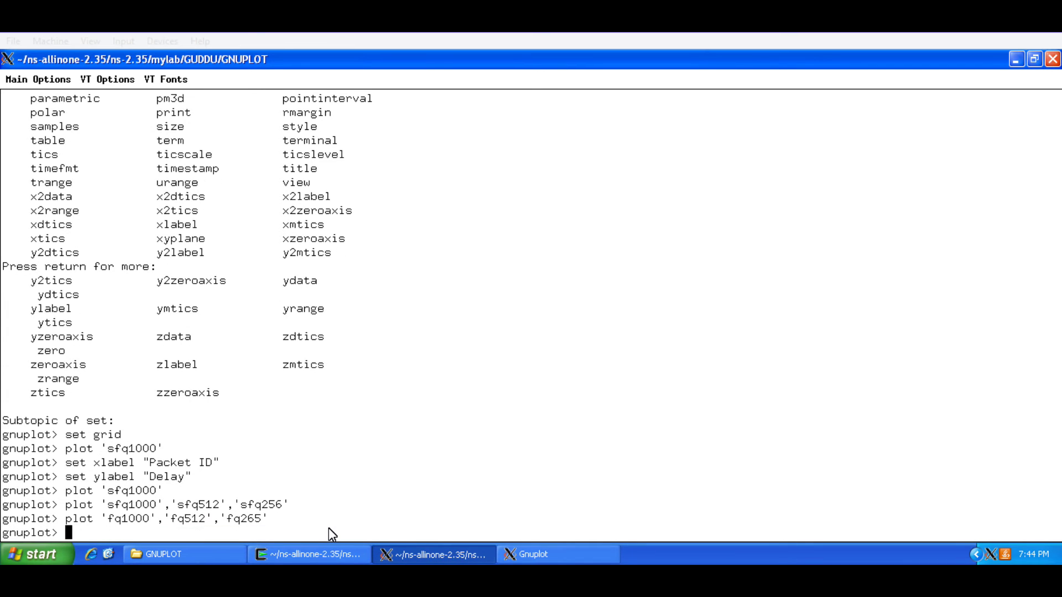
Bring the fq delay plot forward and browse the VirtualBox menus for Take Screenshot.
{"action": "left_click", "coordinate": [547, 554]}
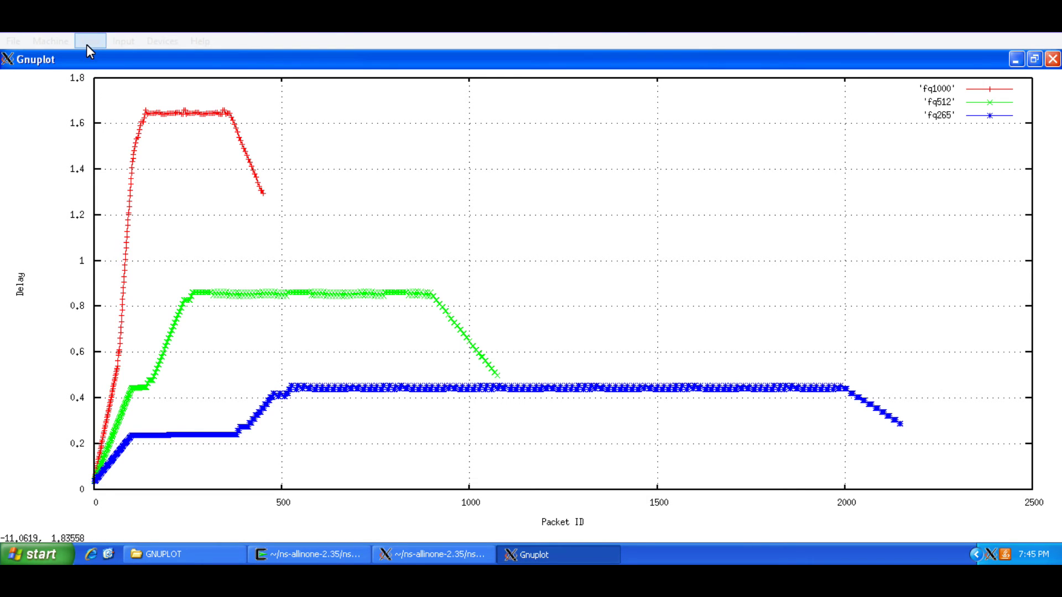
{"action": "left_click", "coordinate": [121, 48]}
{"action": "mouse_move", "coordinate": [157, 42]}
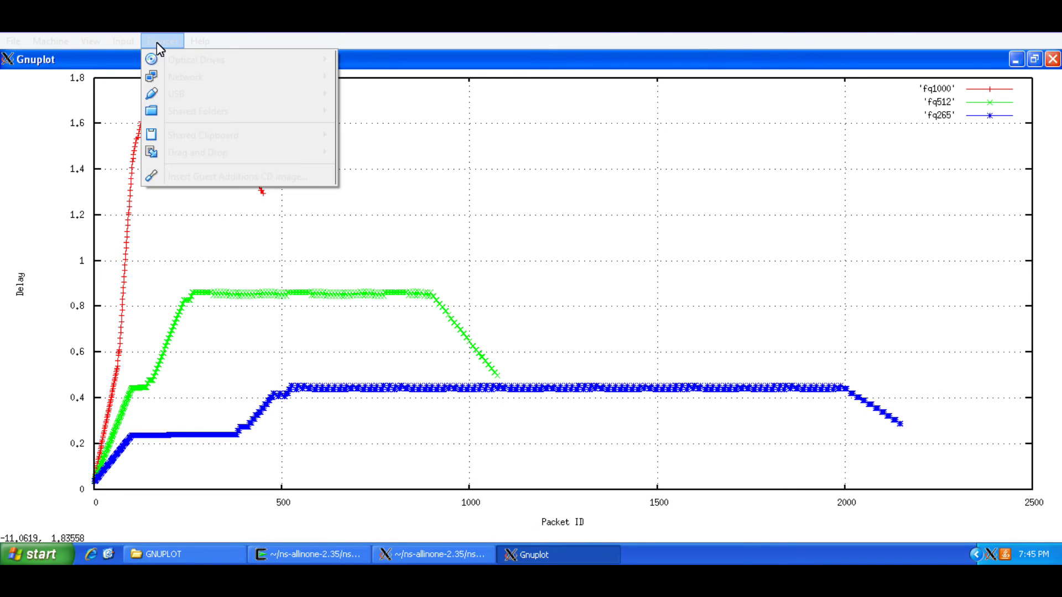
{"action": "mouse_move", "coordinate": [95, 41]}
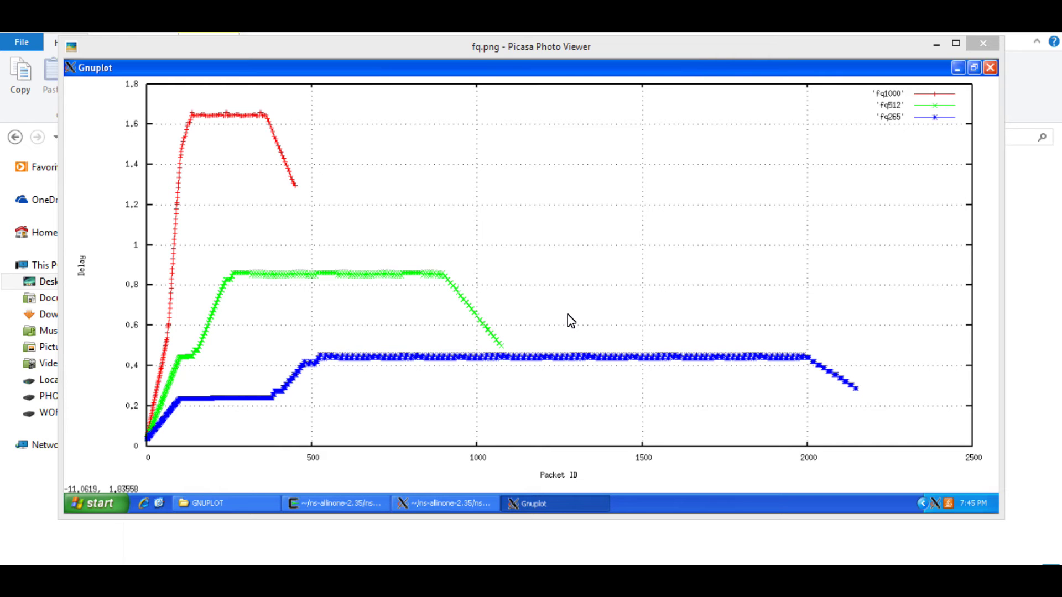
Flip back and forth between fq.png and sfq.png in Picasa, then return to the VM's fq plot.
{"action": "key", "text": "Right"}
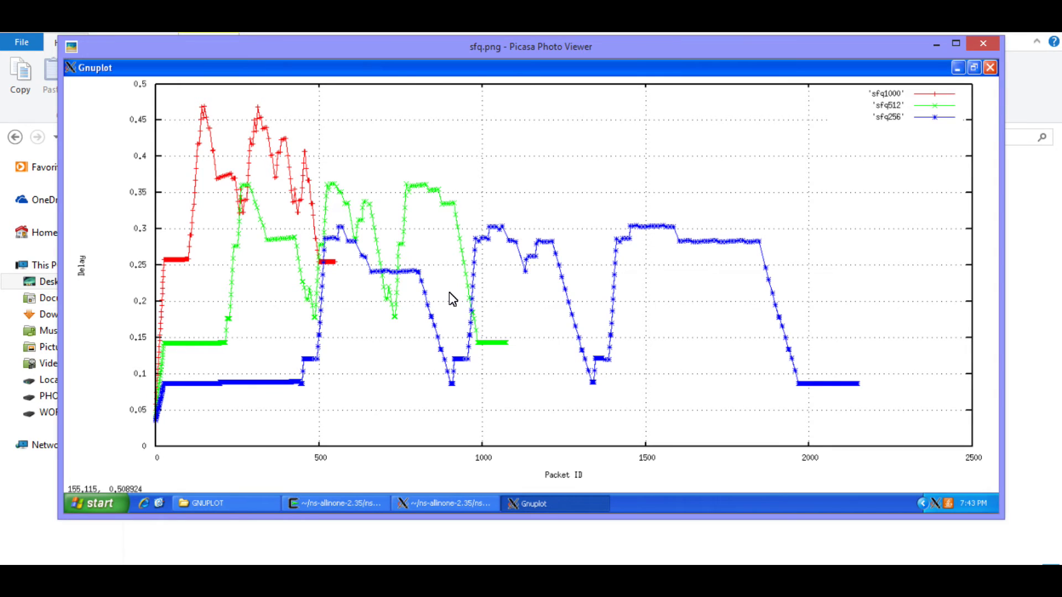
{"action": "key", "text": "Left"}
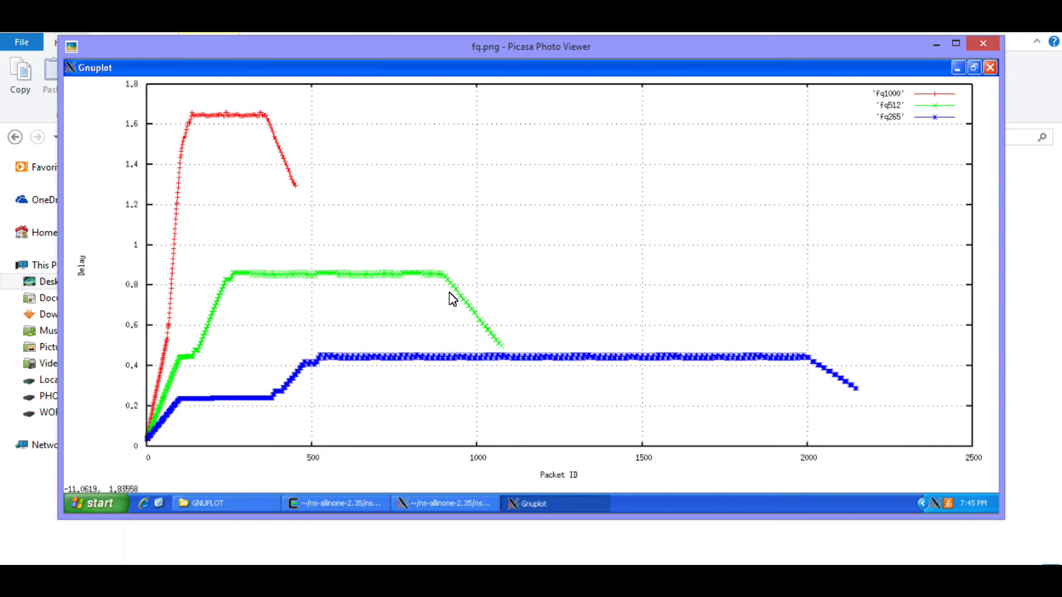
{"action": "key", "text": "Right"}
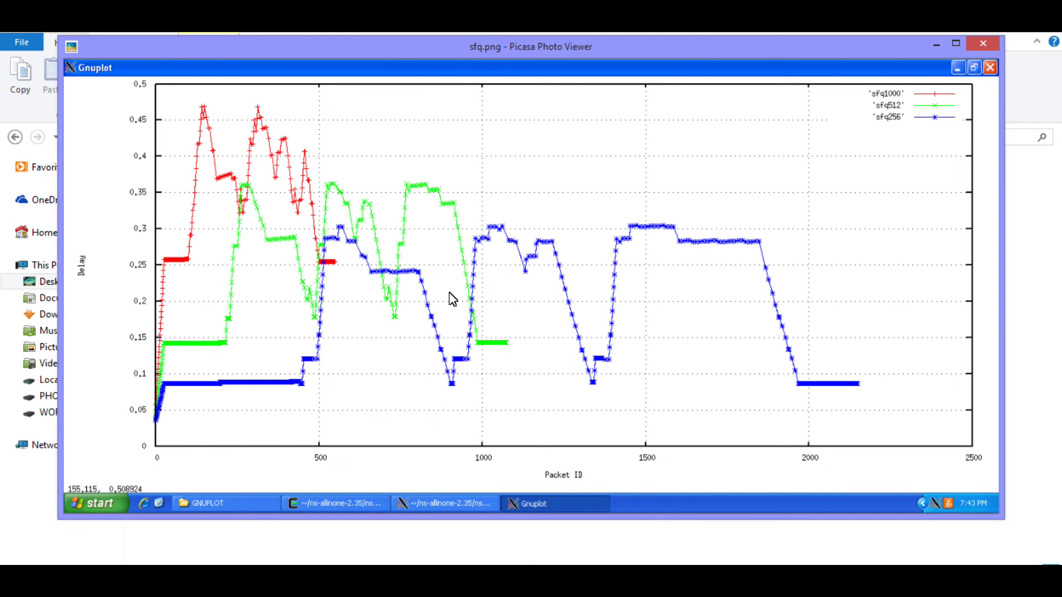
{"action": "key", "text": "Left"}
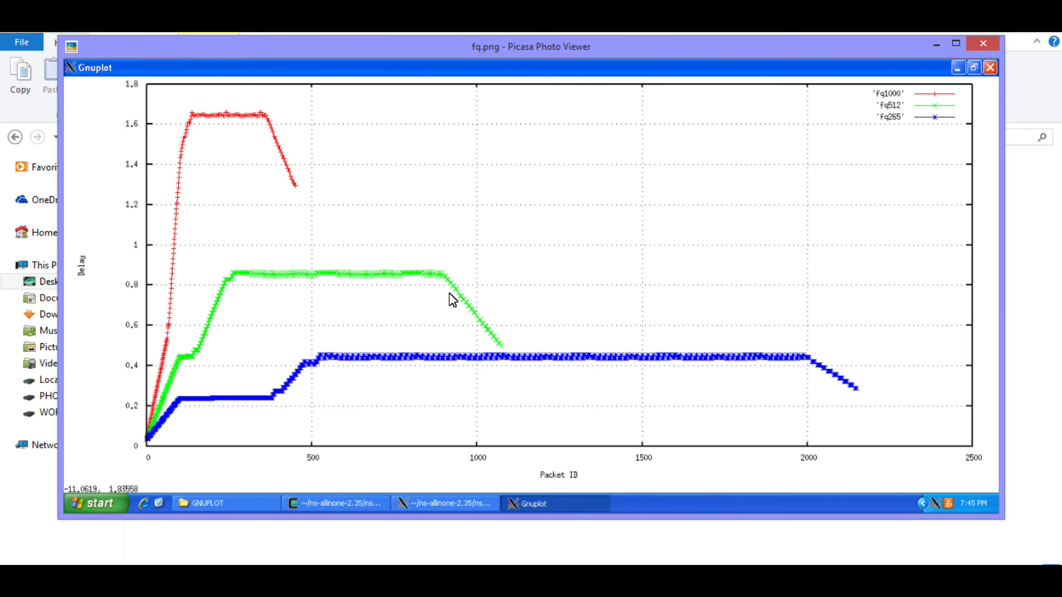
{"action": "key", "text": "Right"}
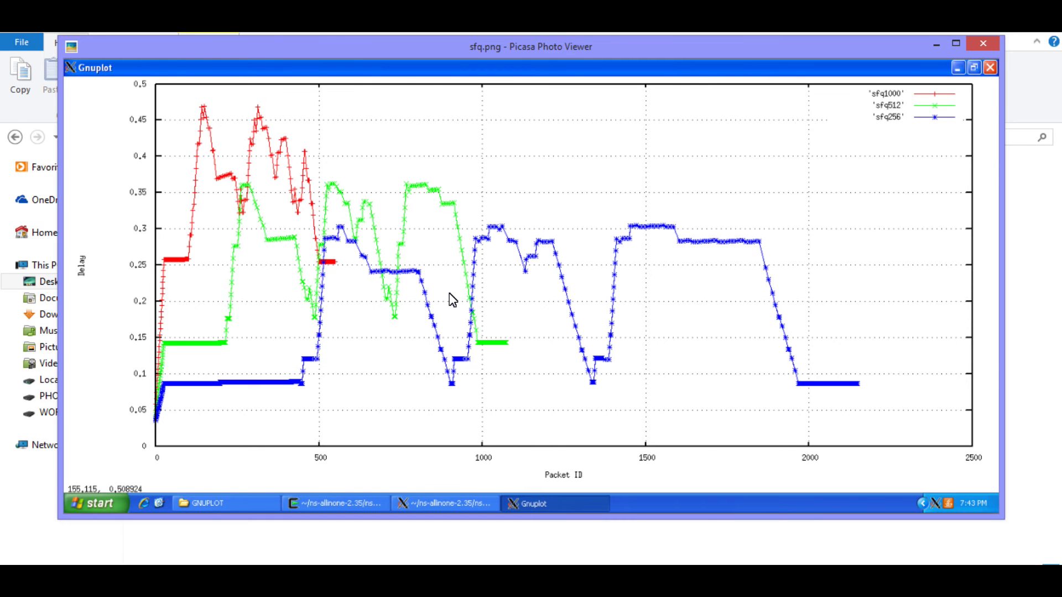
{"action": "key", "text": "Left"}
{"action": "key", "text": "Right"}
{"action": "key", "text": "Left"}
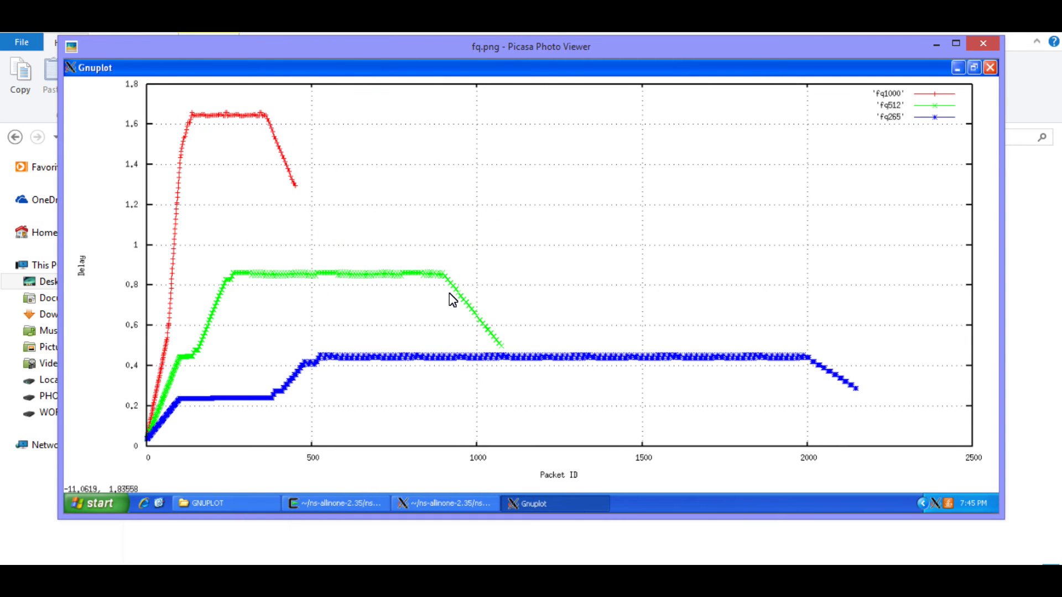
{"action": "key", "text": "Right"}
{"action": "key", "text": "Left"}
{"action": "key", "text": "Right"}
{"action": "key", "text": "Left"}
{"action": "key", "text": "Right"}
{"action": "key", "text": "Left"}
{"action": "key", "text": "Right"}
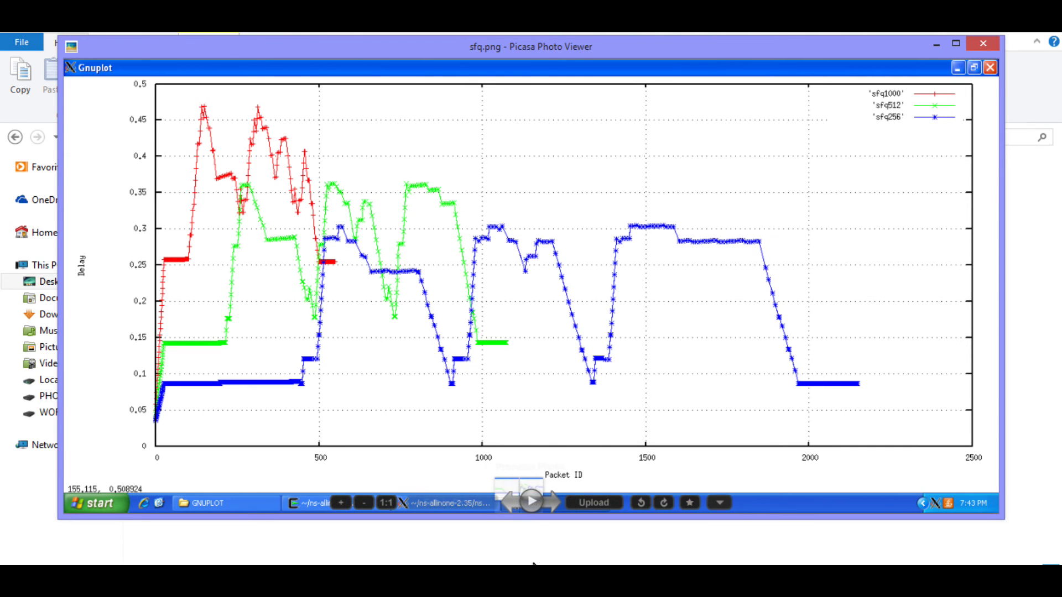
{"action": "left_click", "coordinate": [604, 540]}
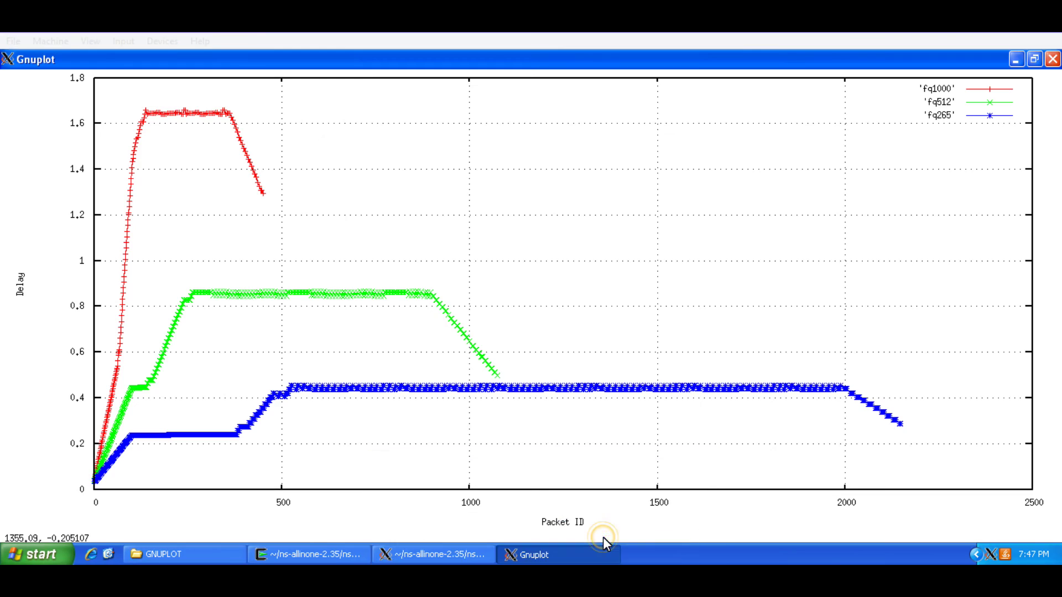
Start typing 'set yrange [0:' at the gnuplot prompt after checking fq.png's peak delay.
{"action": "left_click", "coordinate": [398, 557]}
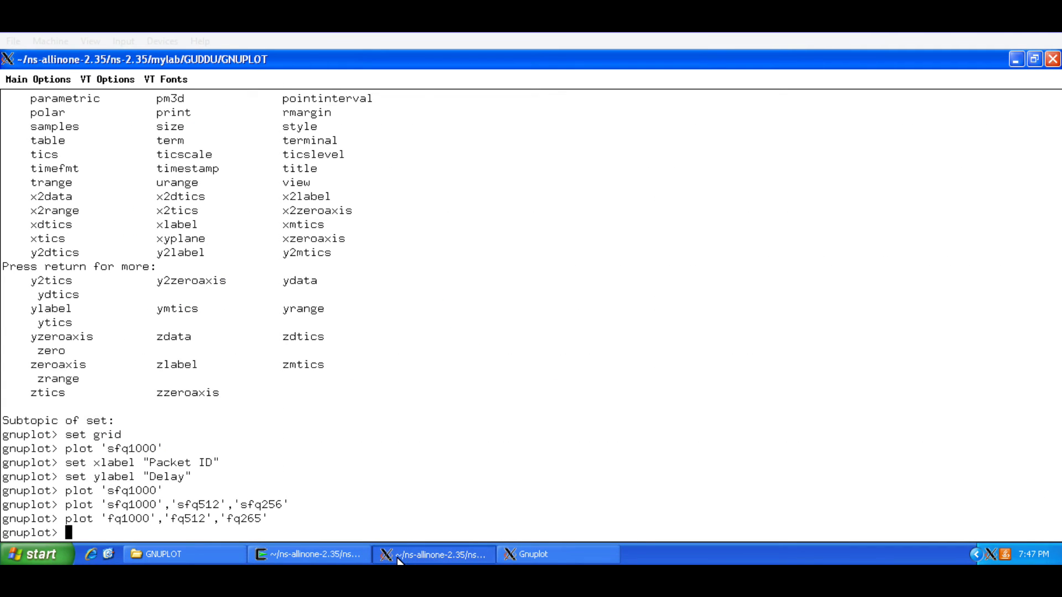
{"action": "type", "text": "set yrange"}
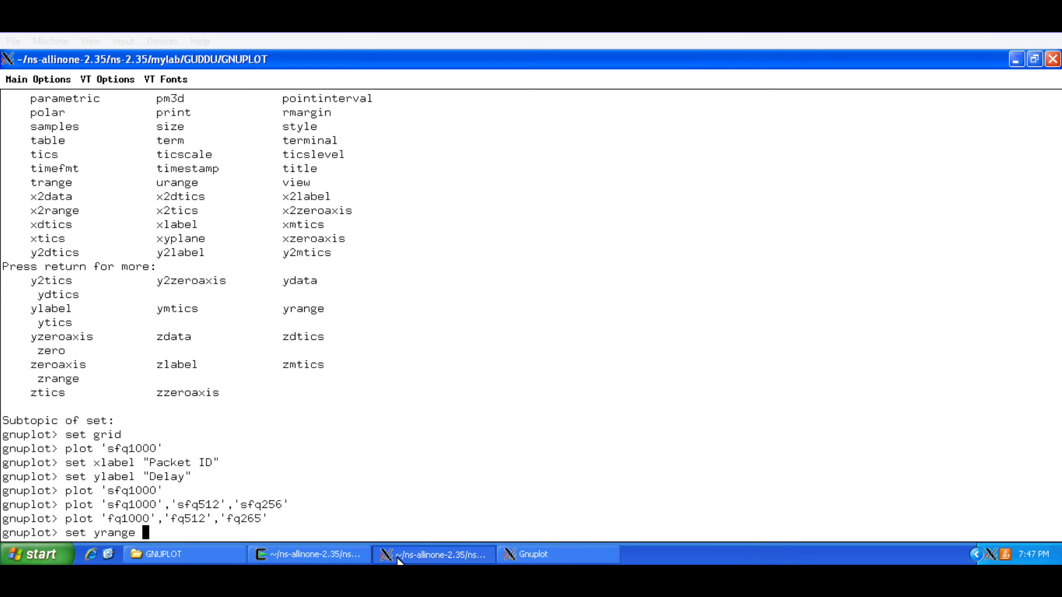
{"action": "type", "text": " [0:"}
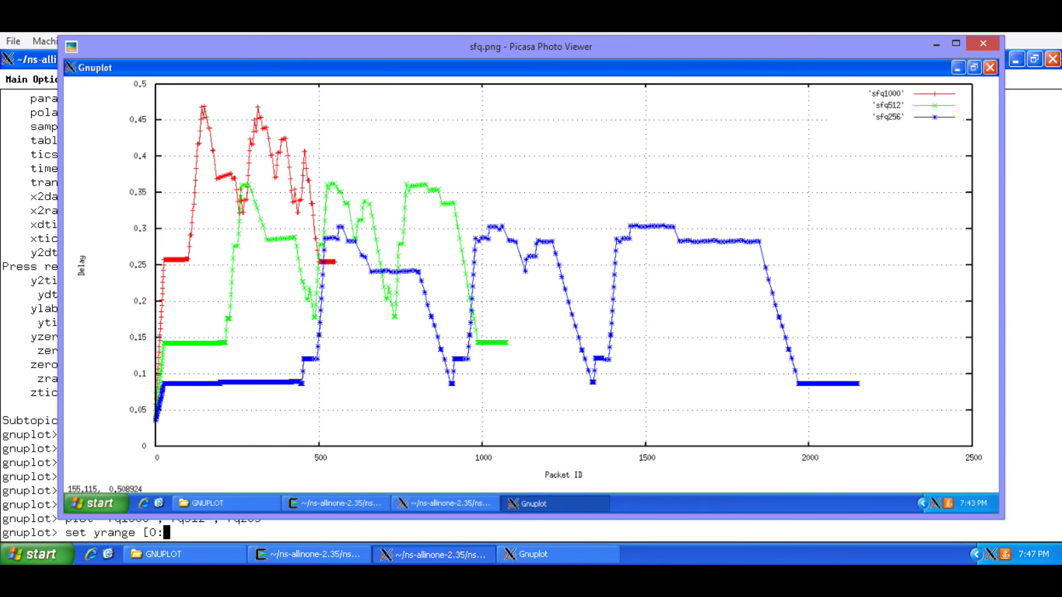
{"action": "mouse_move", "coordinate": [549, 509]}
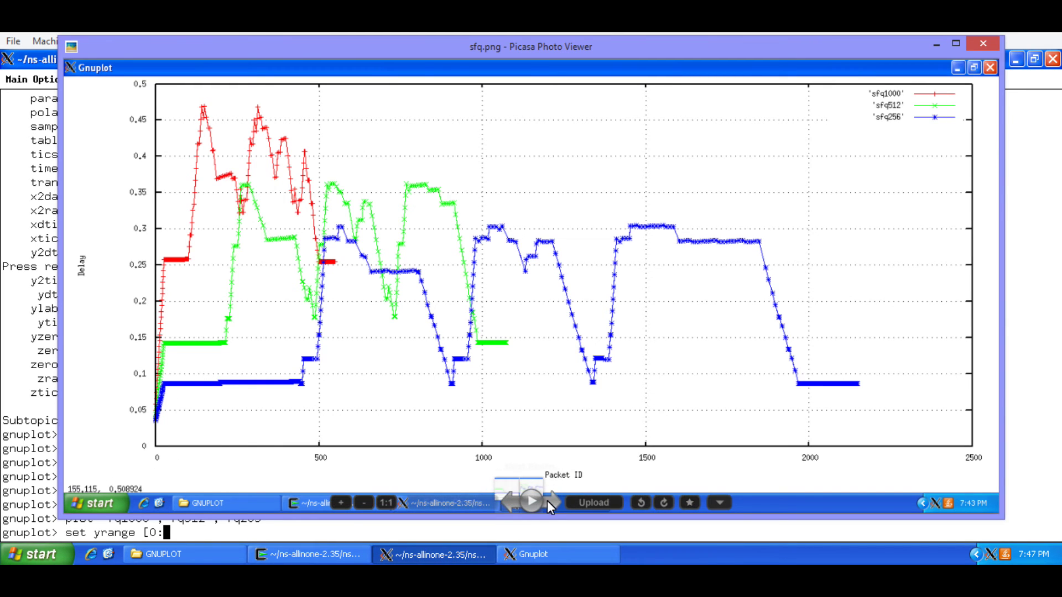
{"action": "left_click", "coordinate": [513, 503]}
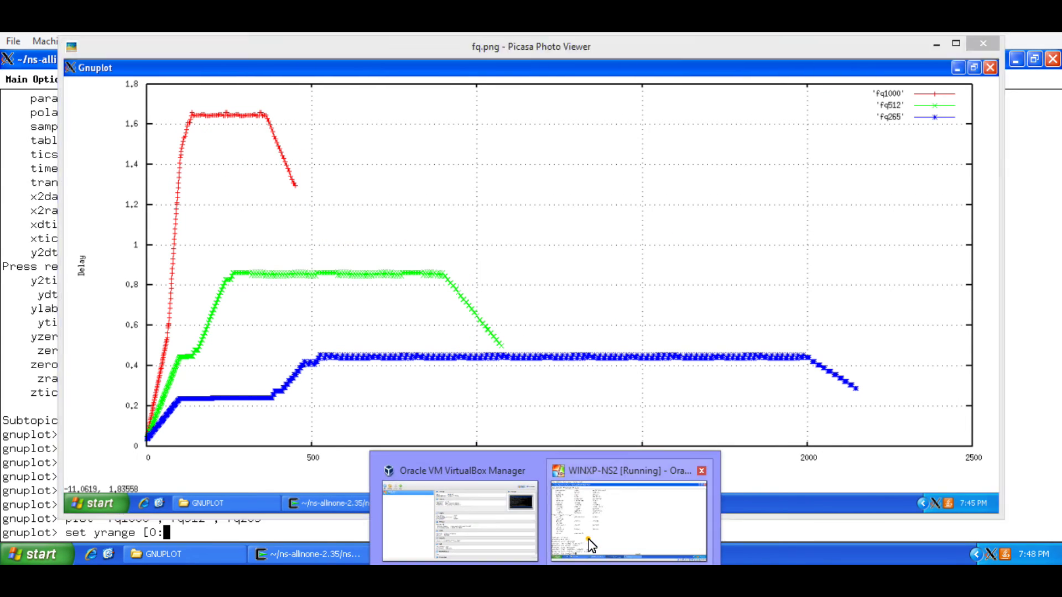
{"action": "left_click", "coordinate": [587, 539]}
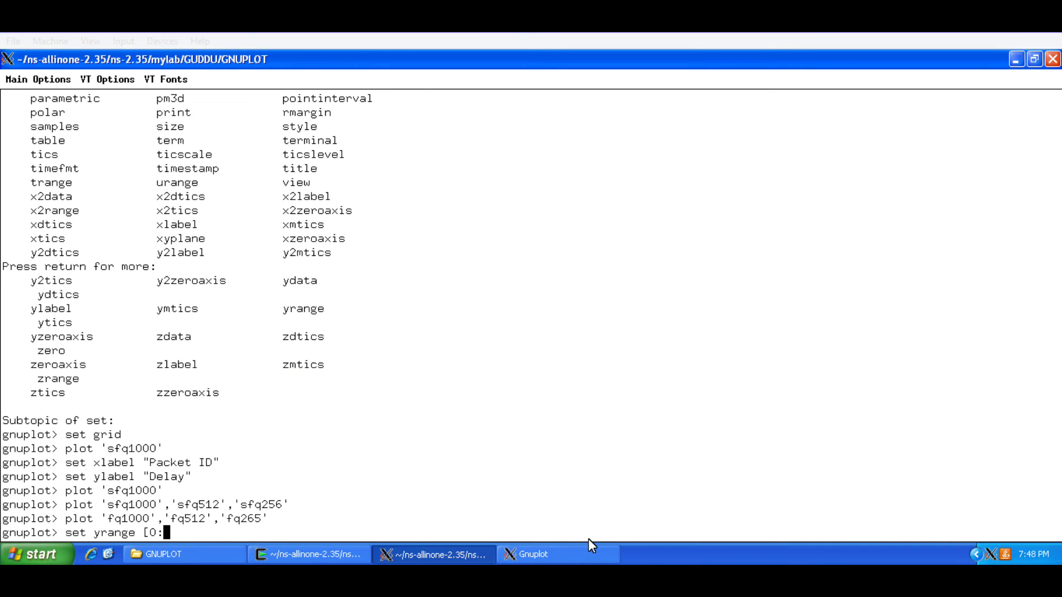
Fix the y-range to [0:2] and replot sfq1000, sfq512 and sfq256 on that scale.
{"action": "type", "text": "2]"}
{"action": "key", "text": "Return"}
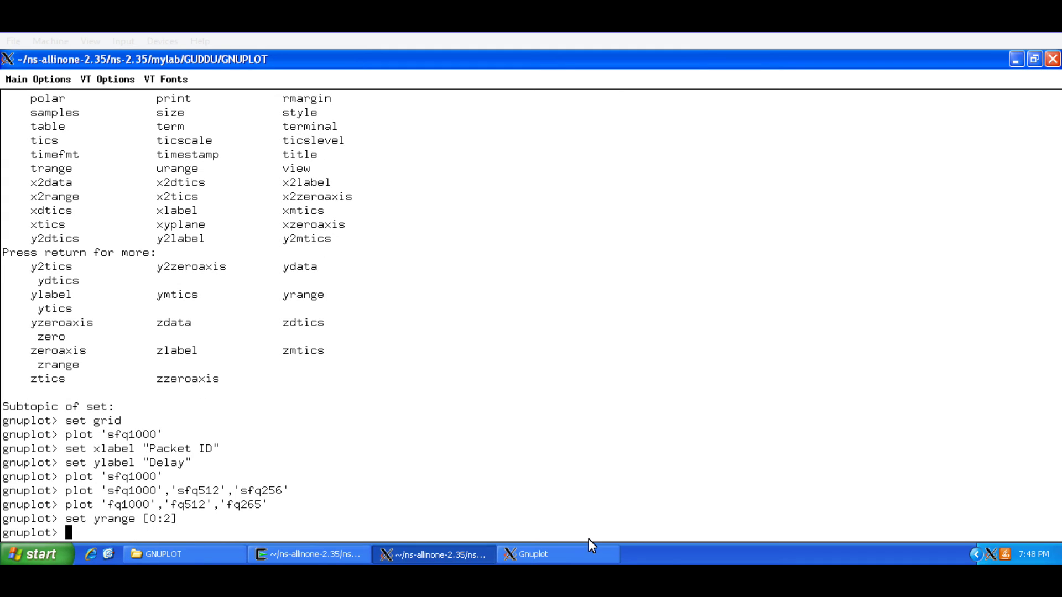
{"action": "key", "text": "Up"}
{"action": "key", "text": "Up"}
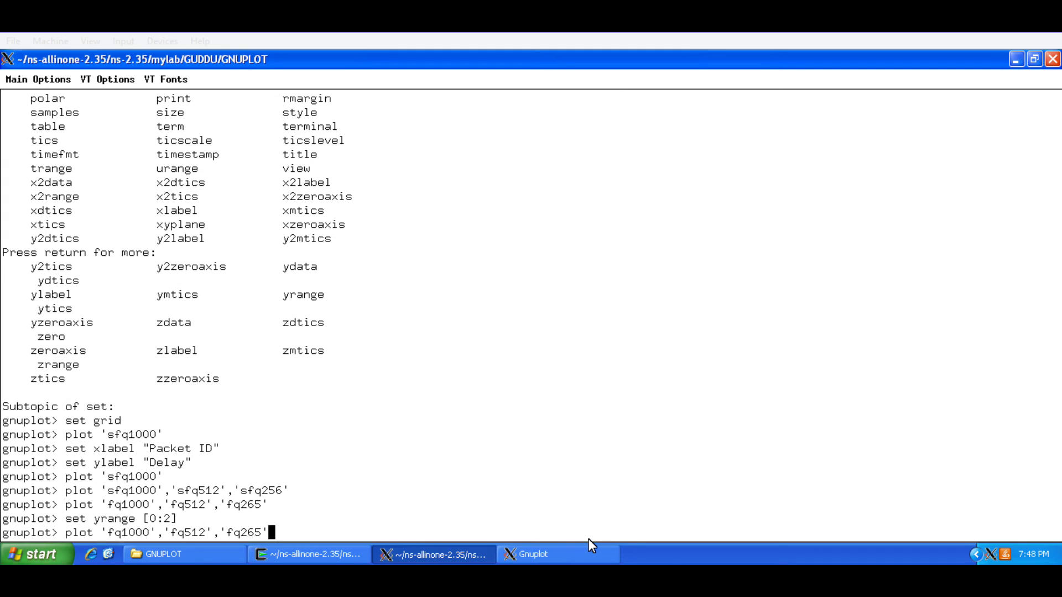
{"action": "key", "text": "Up"}
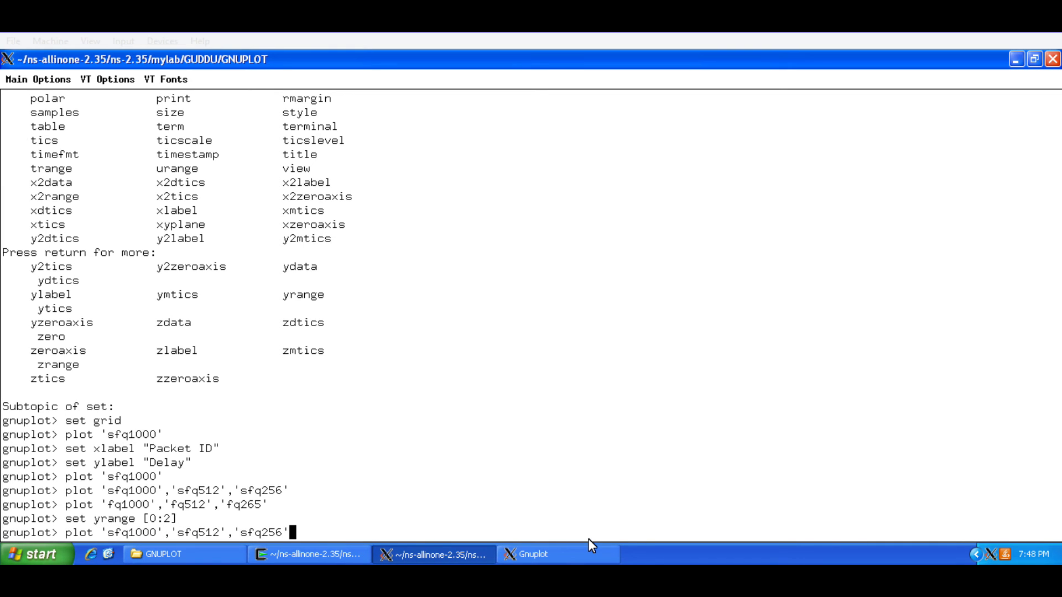
{"action": "key", "text": "Return"}
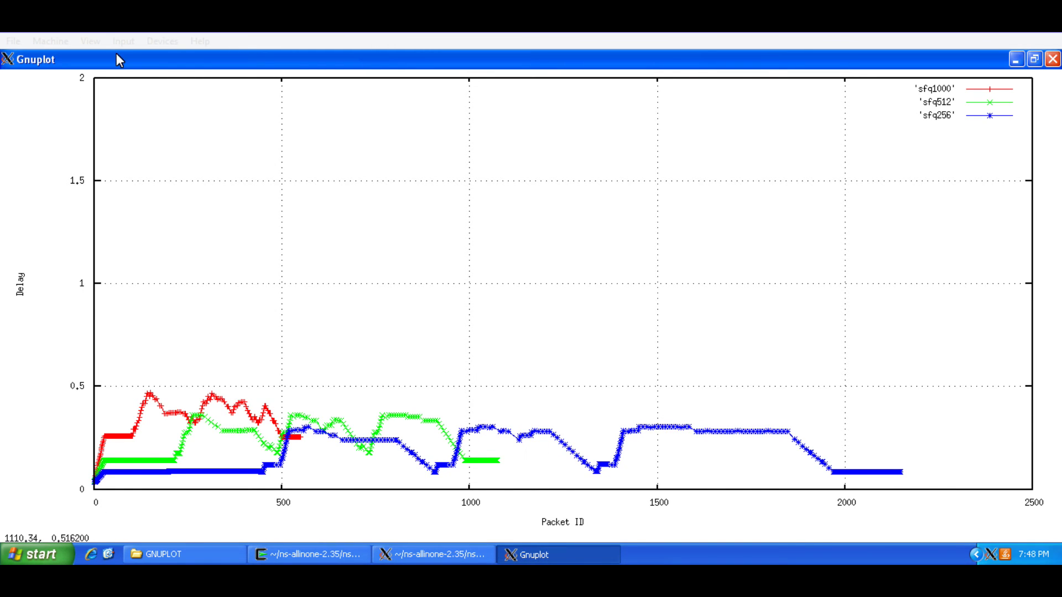
Save a VirtualBox screenshot of the sfq plot on the 0–2 delay range.
{"action": "left_click", "coordinate": [101, 48]}
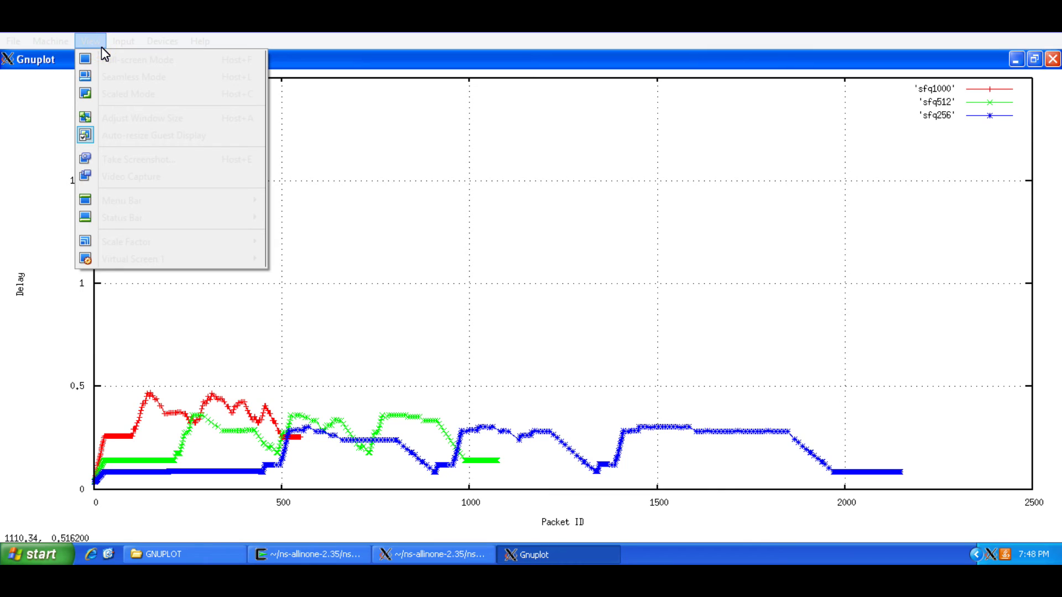
{"action": "left_click", "coordinate": [118, 159]}
{"action": "left_click", "coordinate": [407, 381]}
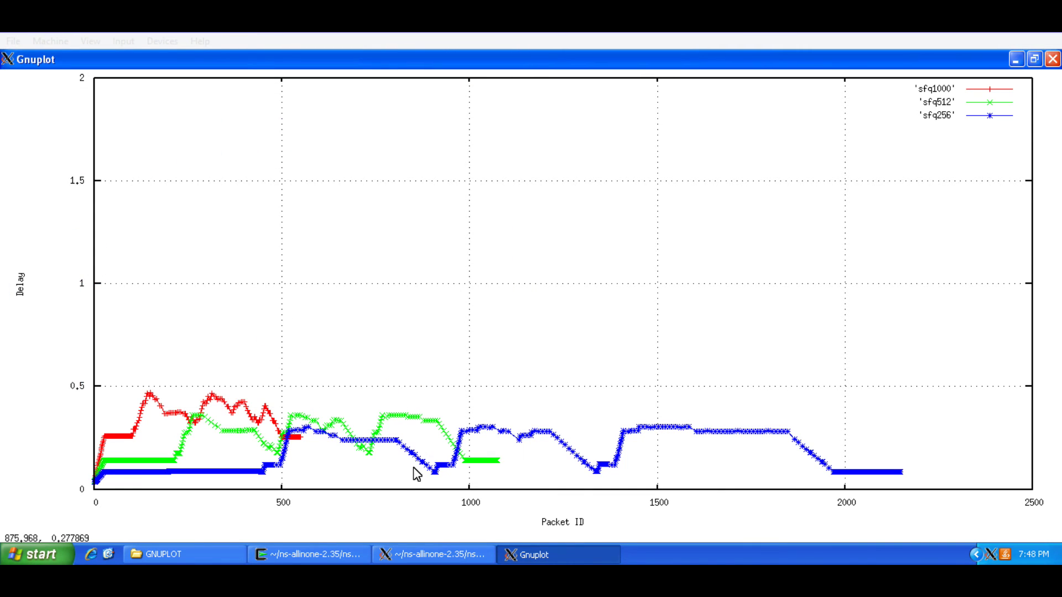
Replot fq1000, fq512 and fq265 on the 0–2 range and bring the plot forward.
{"action": "left_click", "coordinate": [406, 554]}
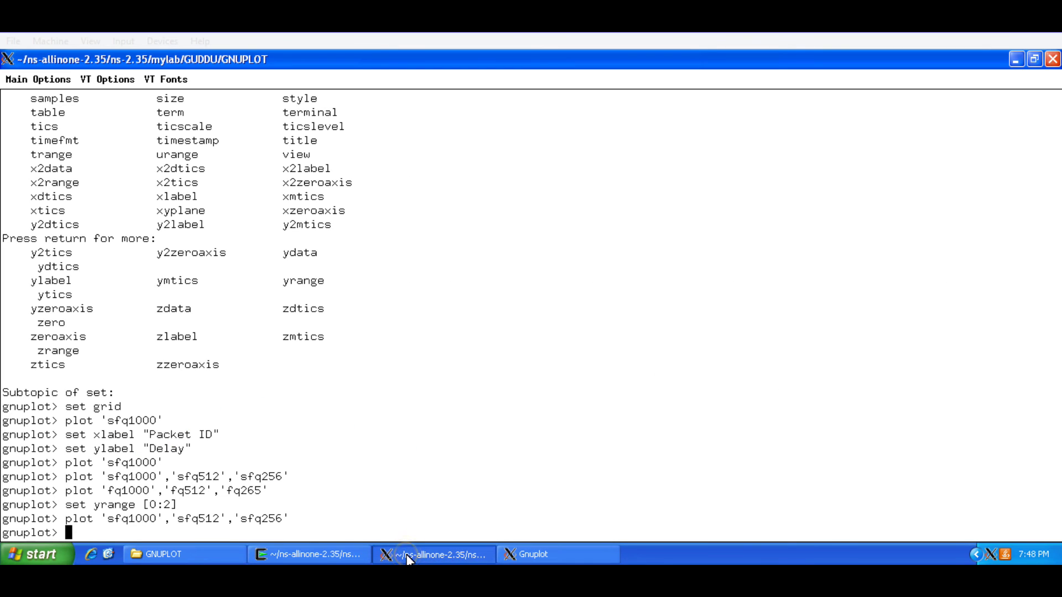
{"action": "key", "text": "Up"}
{"action": "key", "text": "Up"}
{"action": "key", "text": "Up"}
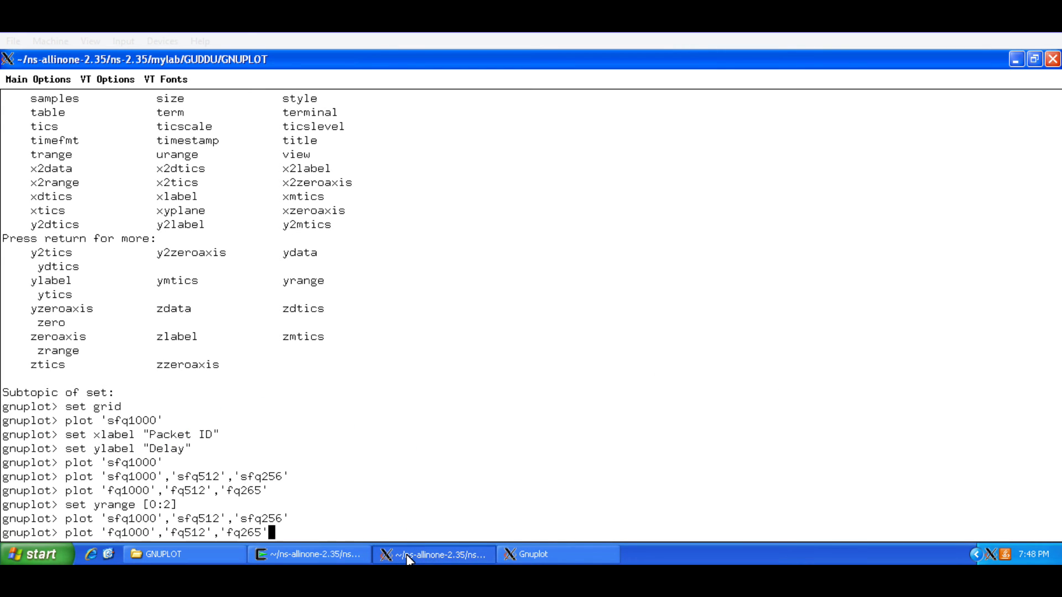
{"action": "key", "text": "Return"}
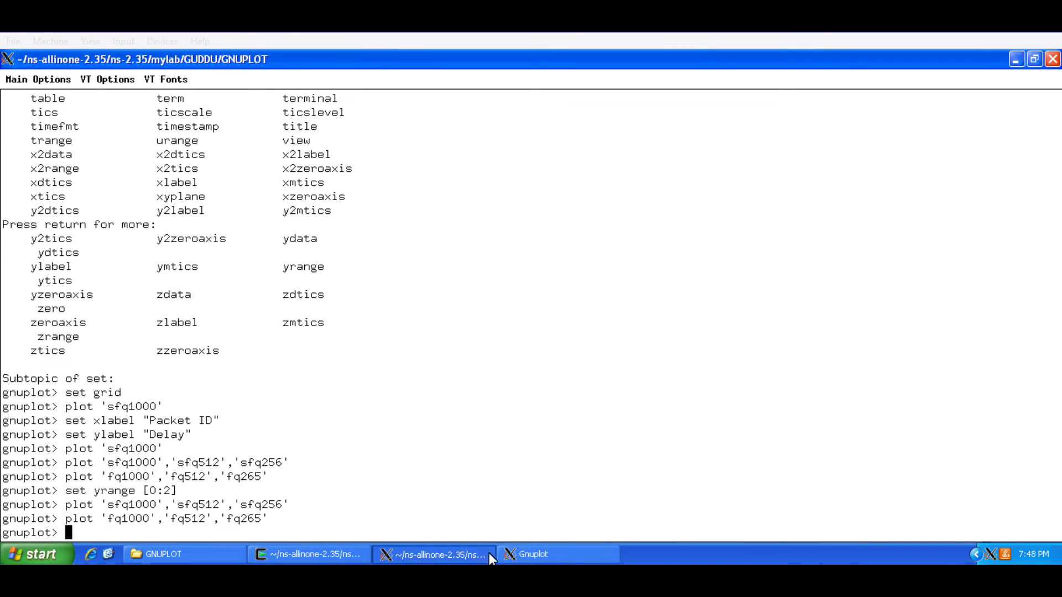
{"action": "left_click", "coordinate": [523, 552]}
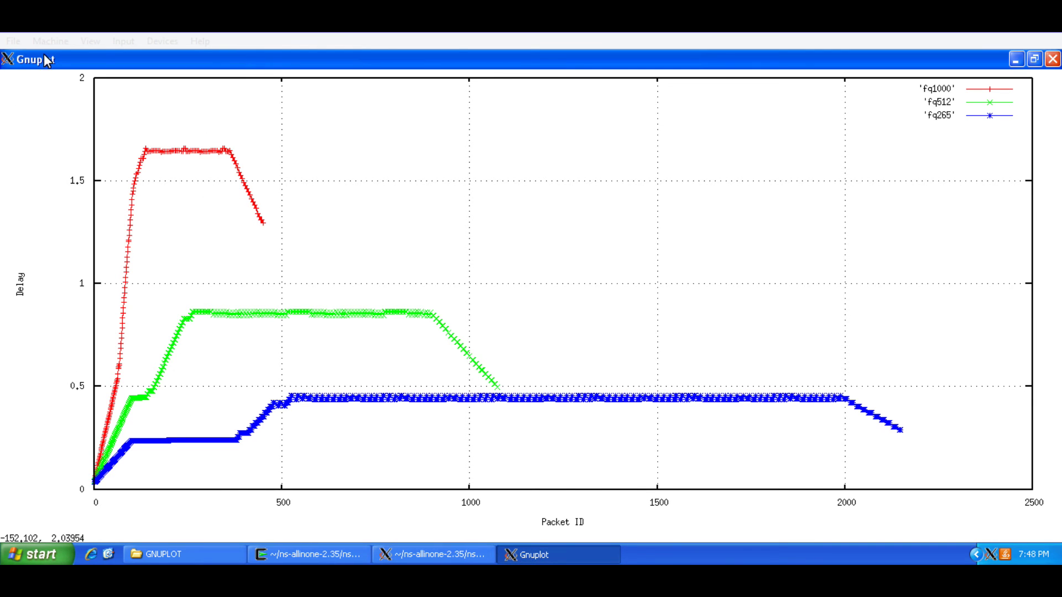
Take and save a VirtualBox screenshot of the rescaled fq delay plot.
{"action": "left_click", "coordinate": [88, 42]}
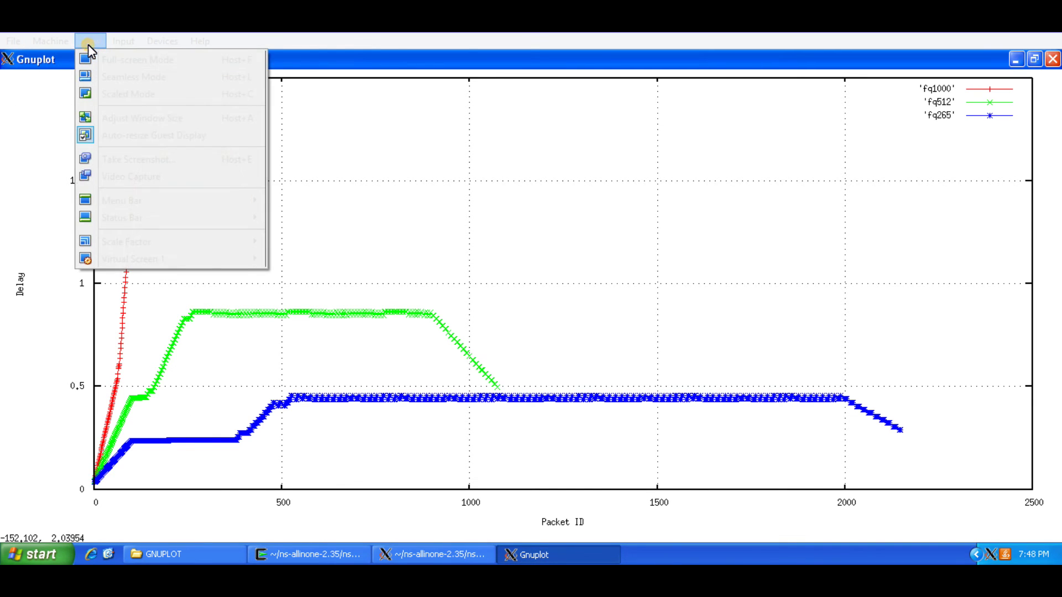
{"action": "left_click", "coordinate": [88, 64]}
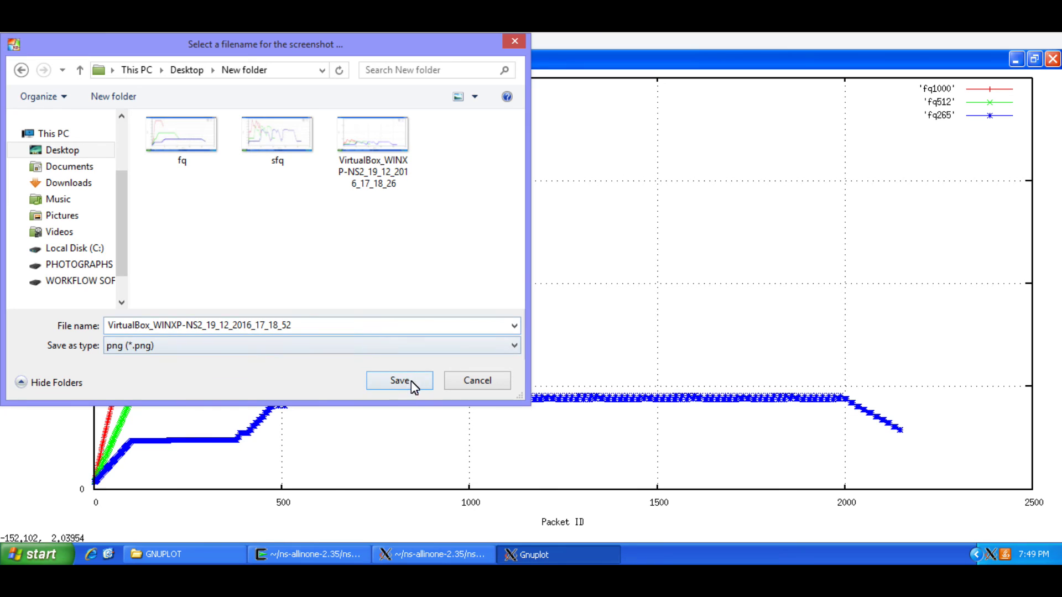
{"action": "left_click", "coordinate": [417, 387]}
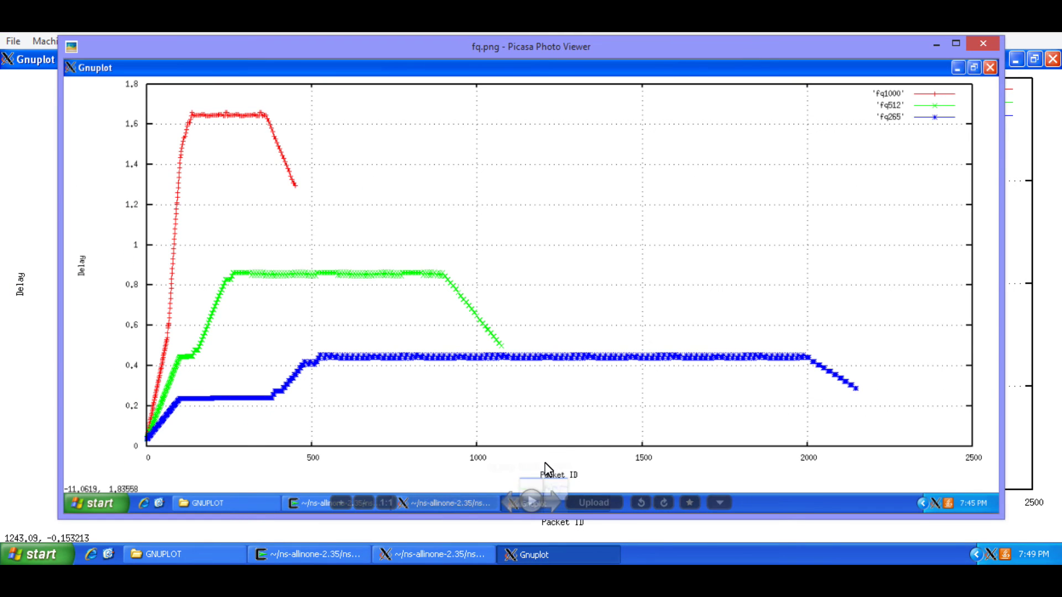
Compare the saved sfq.png and fq.png graphs in Picasa, then close the viewer.
{"action": "left_click", "coordinate": [551, 496]}
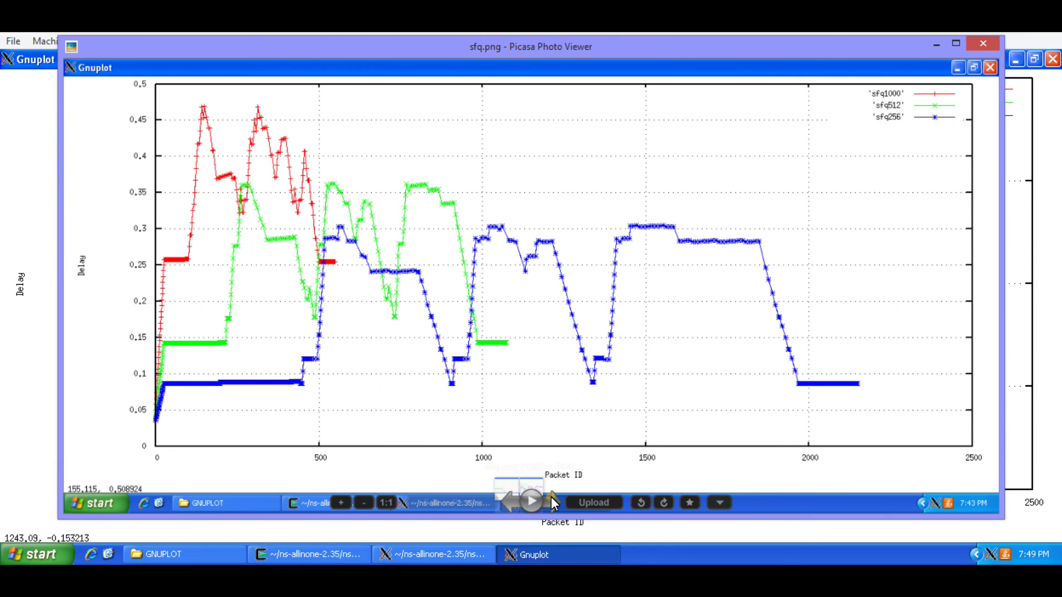
{"action": "left_click", "coordinate": [510, 502]}
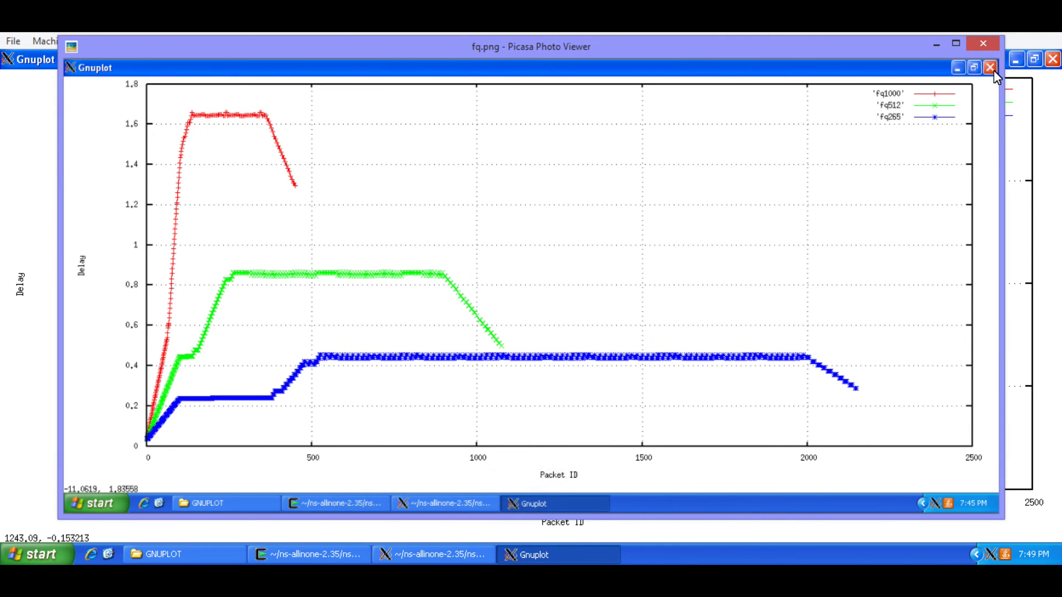
{"action": "left_click", "coordinate": [988, 43]}
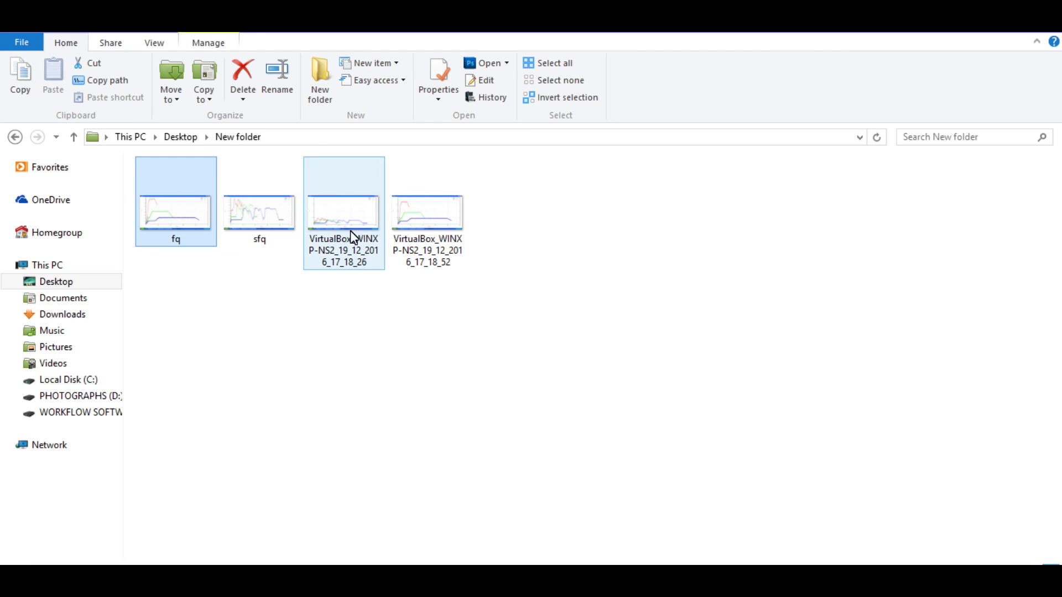
Open VirtualBox_WINXP-NS2_19_12_2016_17_18_26.png with Picasa Photo Viewer.
{"action": "right_click", "coordinate": [354, 231]}
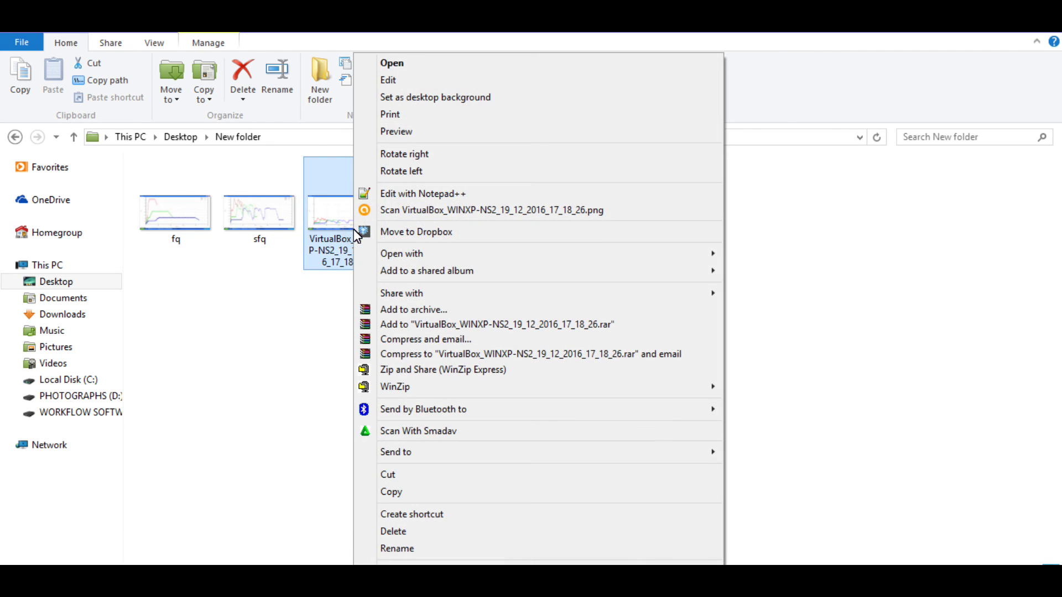
{"action": "mouse_move", "coordinate": [470, 258]}
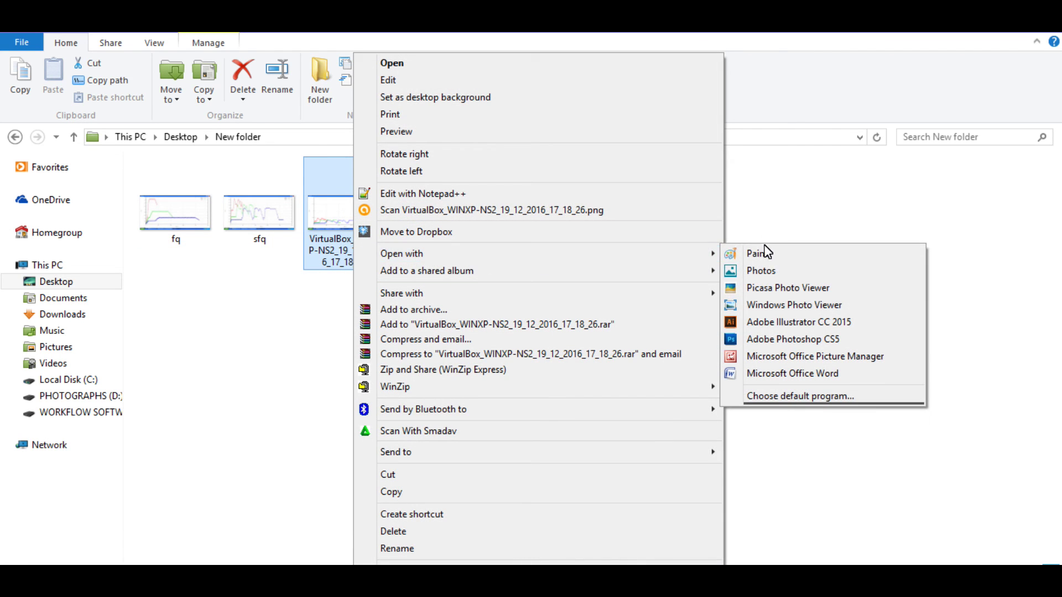
{"action": "left_click", "coordinate": [769, 294]}
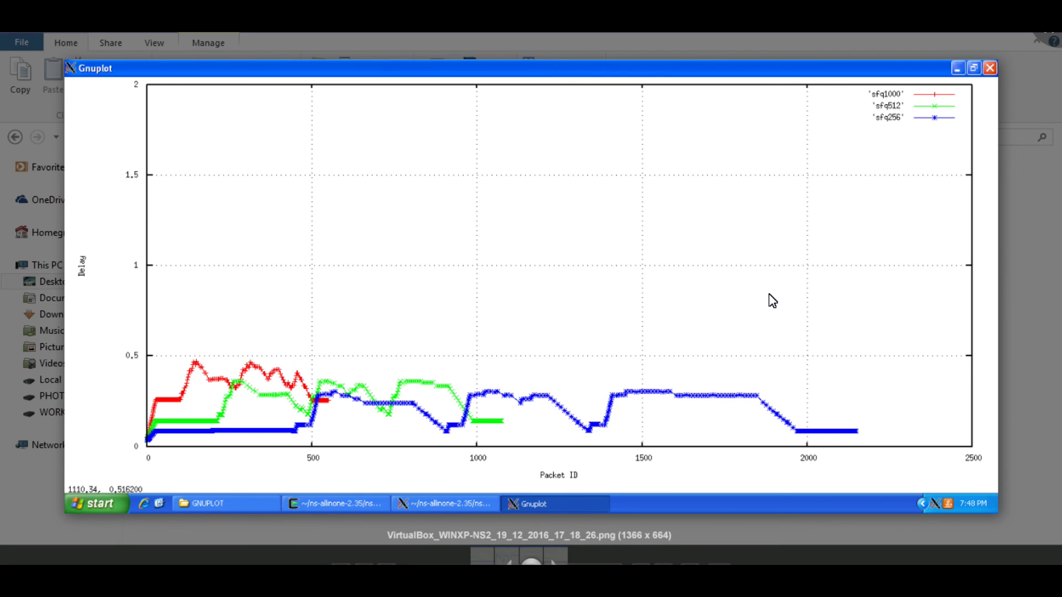
Flip repeatedly between the sfq and fq screenshots, finishing on the 17_18_52 fq image.
{"action": "key", "text": "Right"}
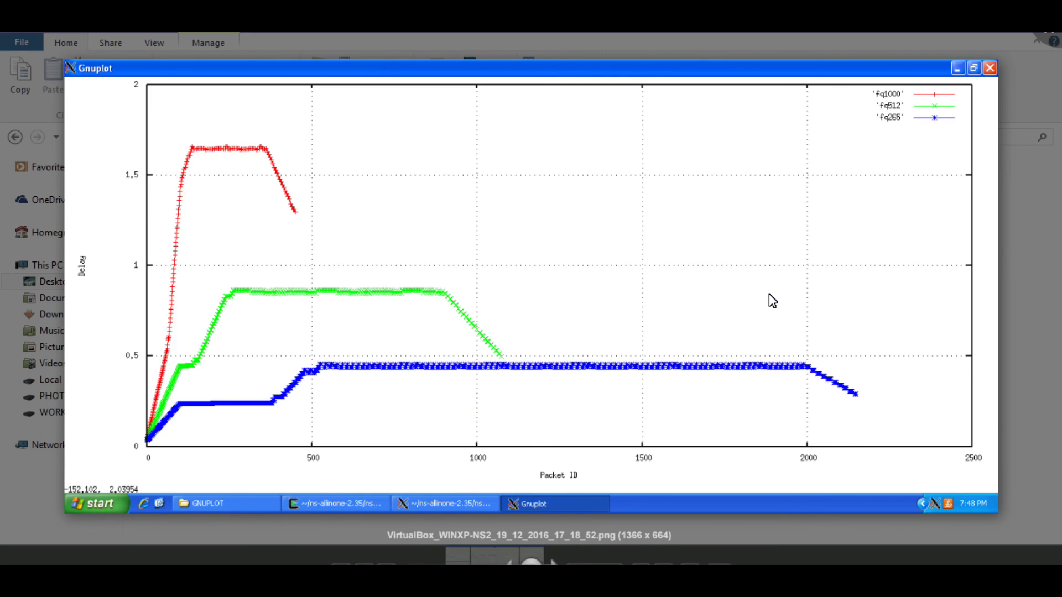
{"action": "key", "text": "Left"}
{"action": "key", "text": "Right"}
{"action": "key", "text": "Left"}
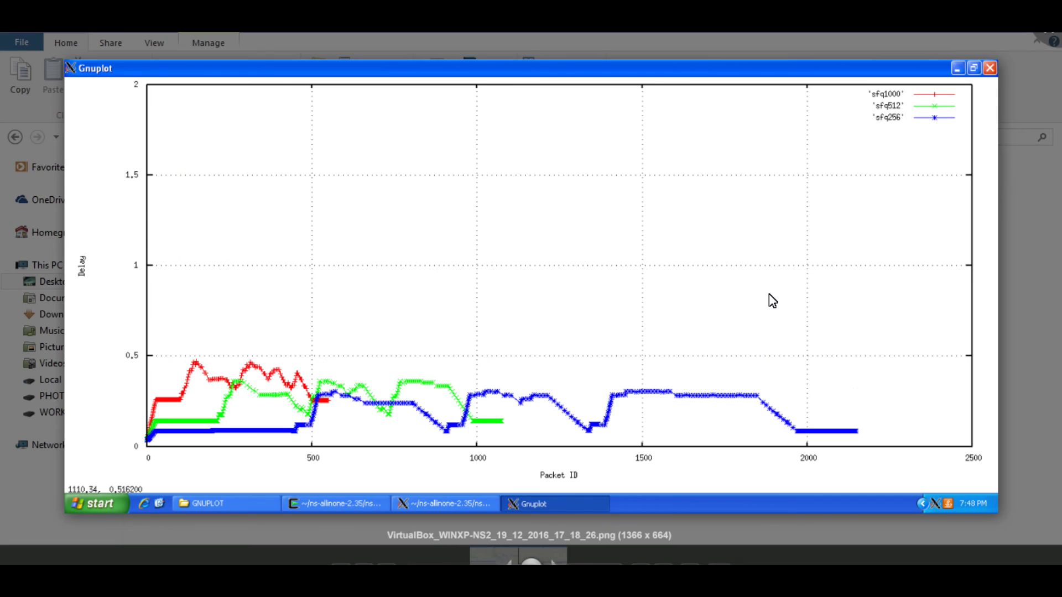
{"action": "key", "text": "Right"}
{"action": "key", "text": "Right"}
{"action": "key", "text": "Left"}
{"action": "key", "text": "Right"}
{"action": "key", "text": "Left"}
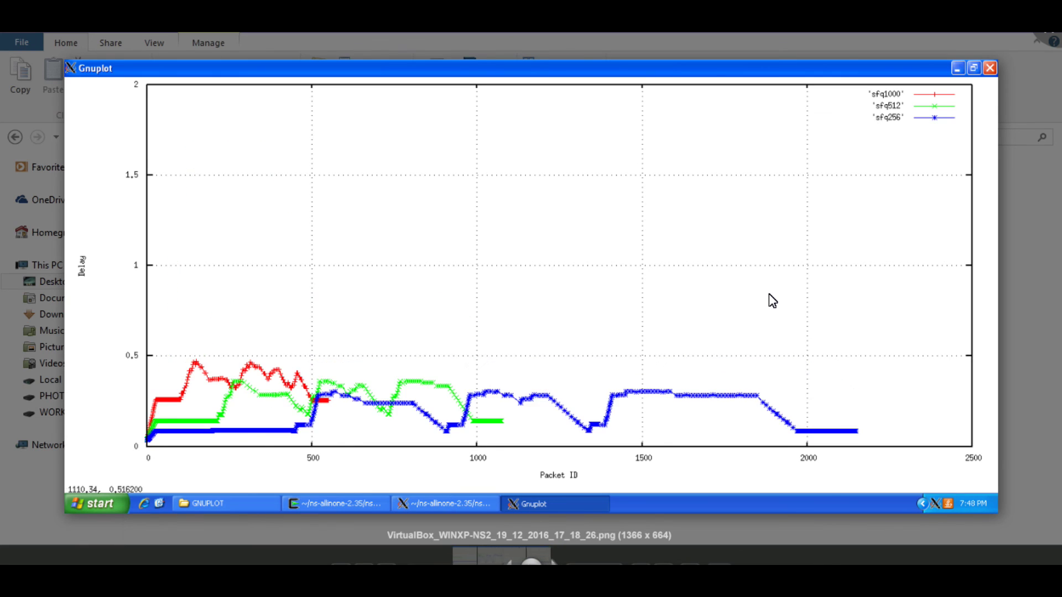
{"action": "key", "text": "Right"}
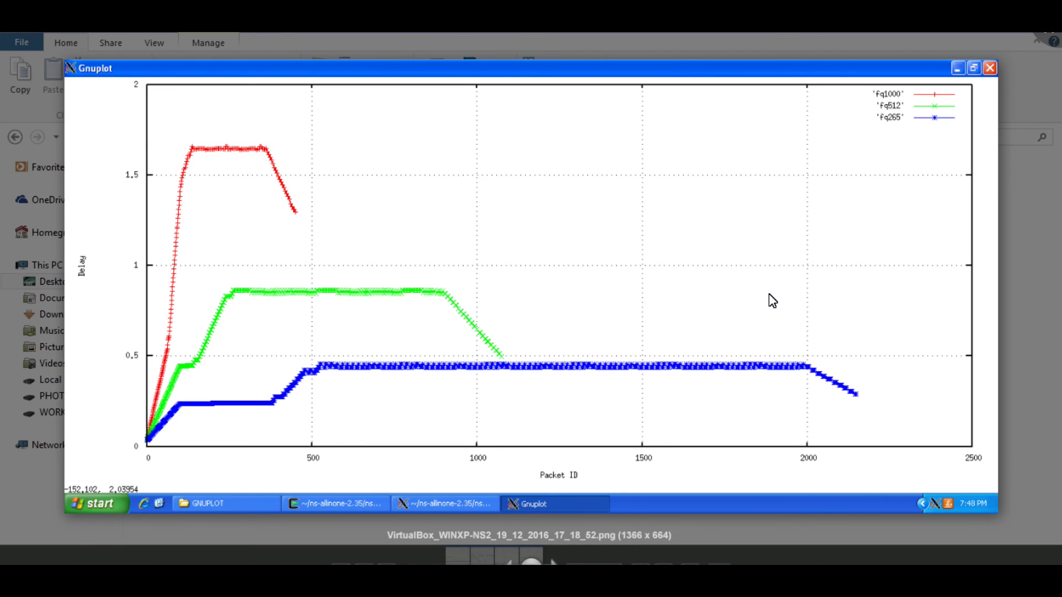
{"action": "key", "text": "Left"}
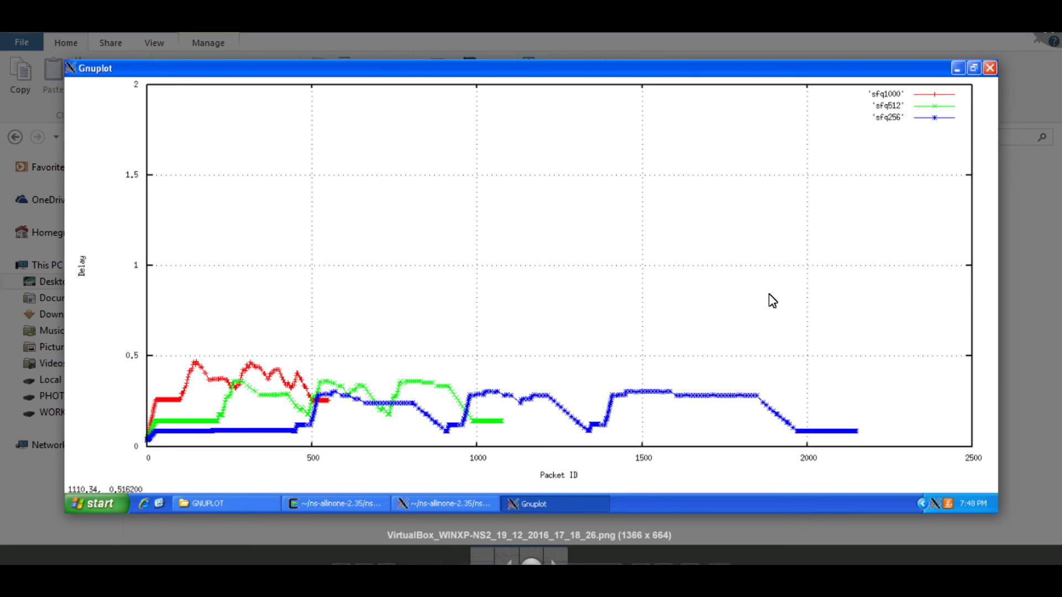
{"action": "key", "text": "Right"}
{"action": "key", "text": "Left"}
{"action": "key", "text": "Right"}
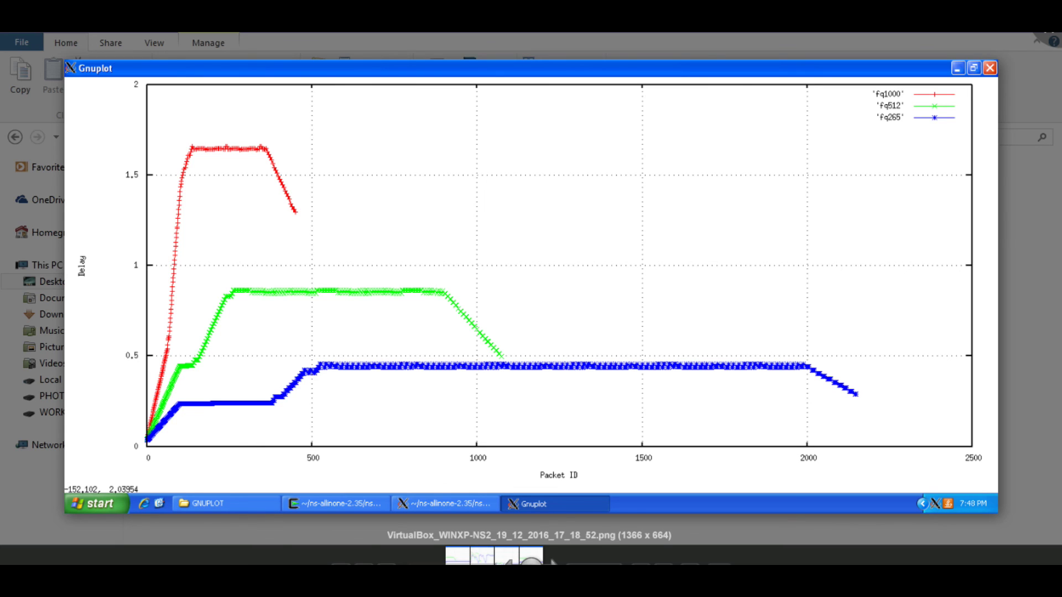
Switch to the running WINXP-NS2 machine and bring its gnuplot terminal forward.
{"action": "mouse_move", "coordinate": [593, 565]}
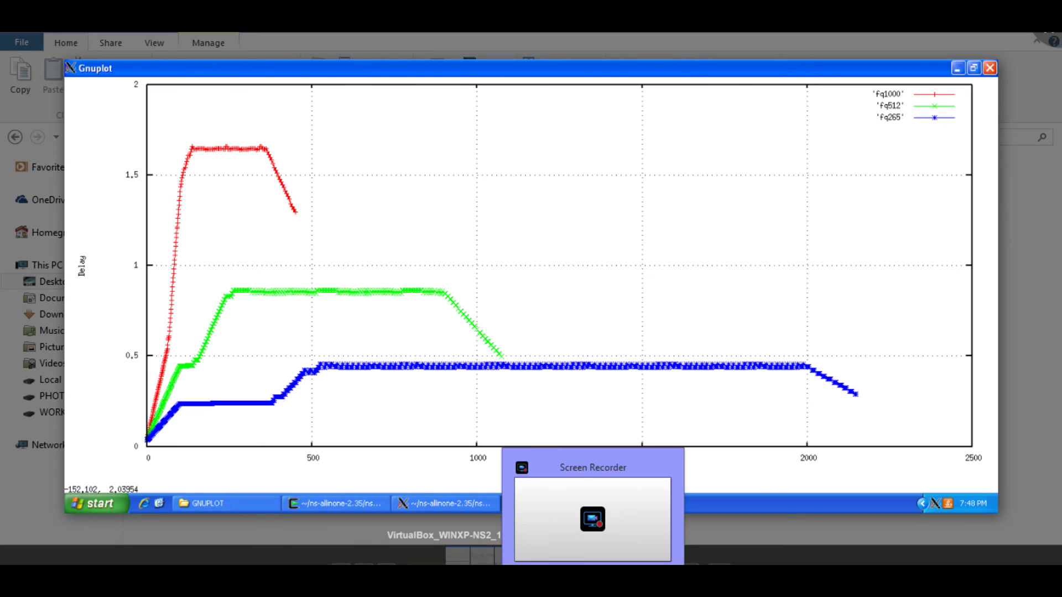
{"action": "mouse_move", "coordinate": [546, 564]}
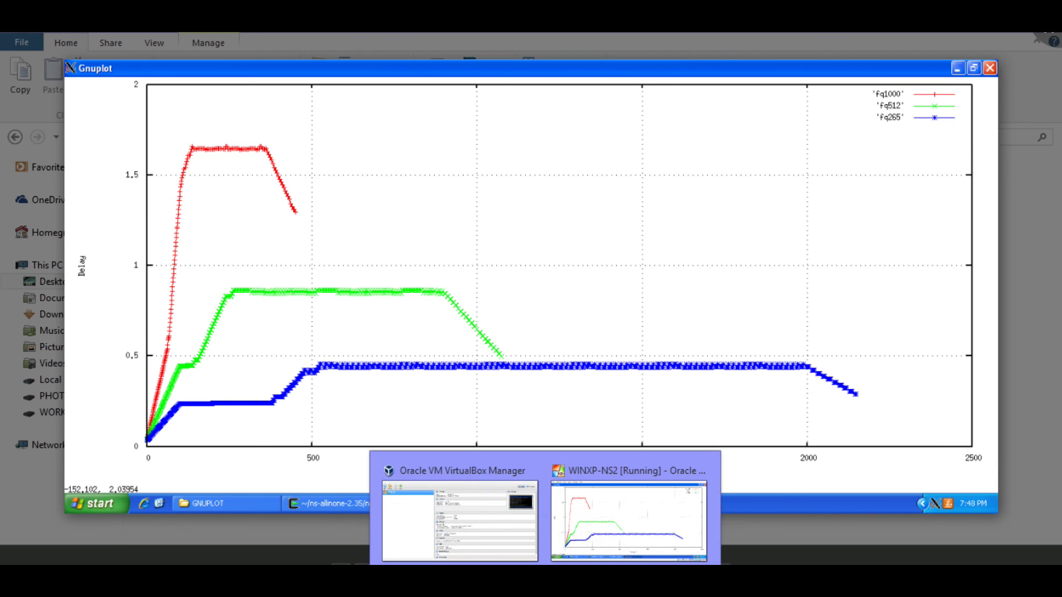
{"action": "left_click", "coordinate": [590, 539]}
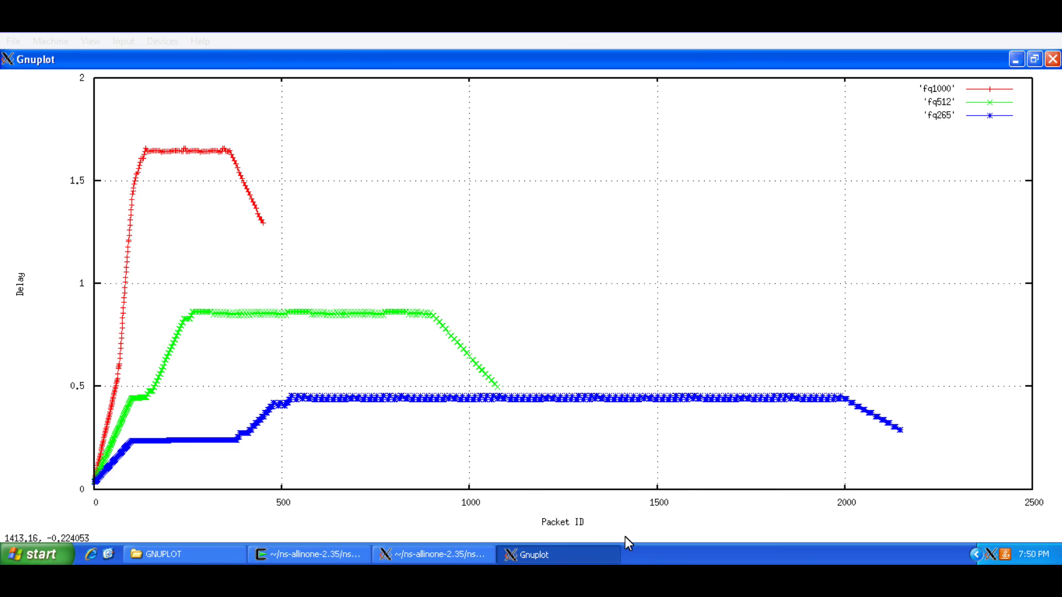
{"action": "left_click", "coordinate": [459, 560]}
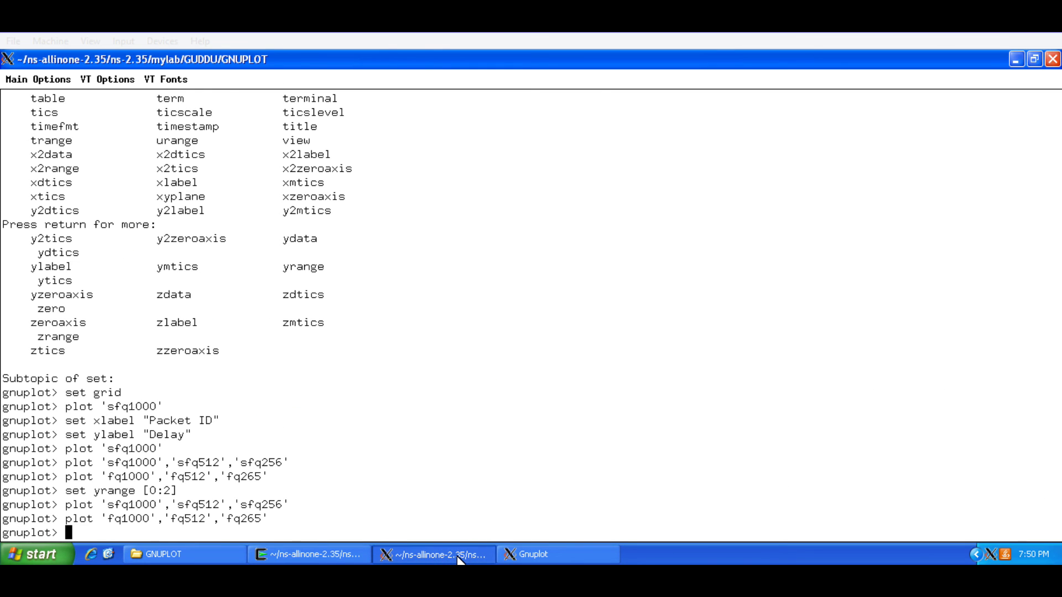
Set the gnuplot x-axis range to [0:2300], correcting the typos.
{"action": "type", "text": "set xrange ["}
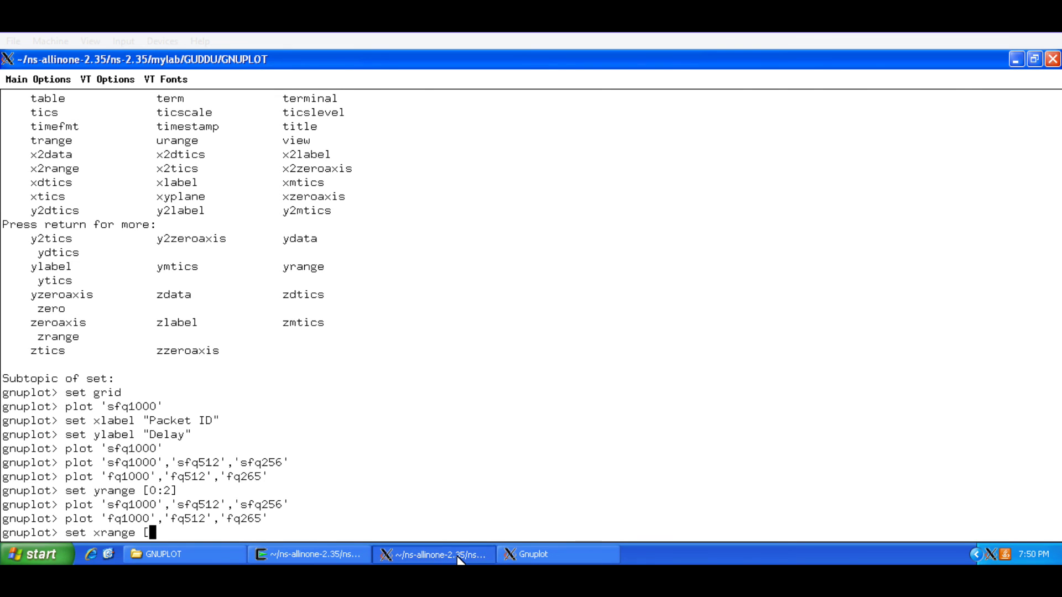
{"action": "type", "text": "0:"}
{"action": "type", "text": "2399"}
{"action": "key", "text": "BackSpace"}
{"action": "key", "text": "BackSpace"}
{"action": "type", "text": "00"}
{"action": "type", "text": "}"}
{"action": "key", "text": "BackSpace"}
{"action": "type", "text": "]"}
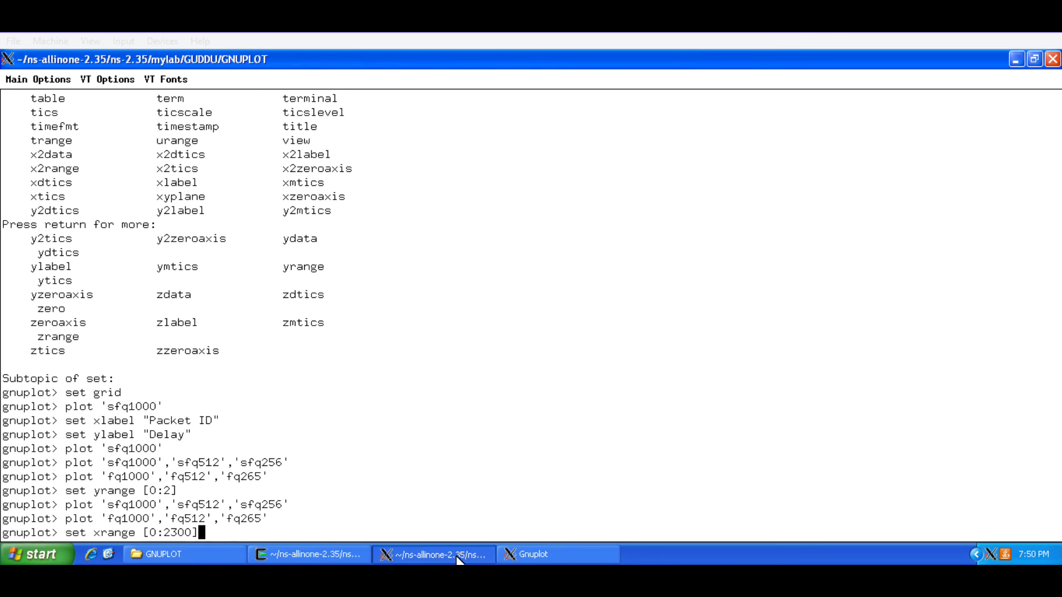
{"action": "key", "text": "Return"}
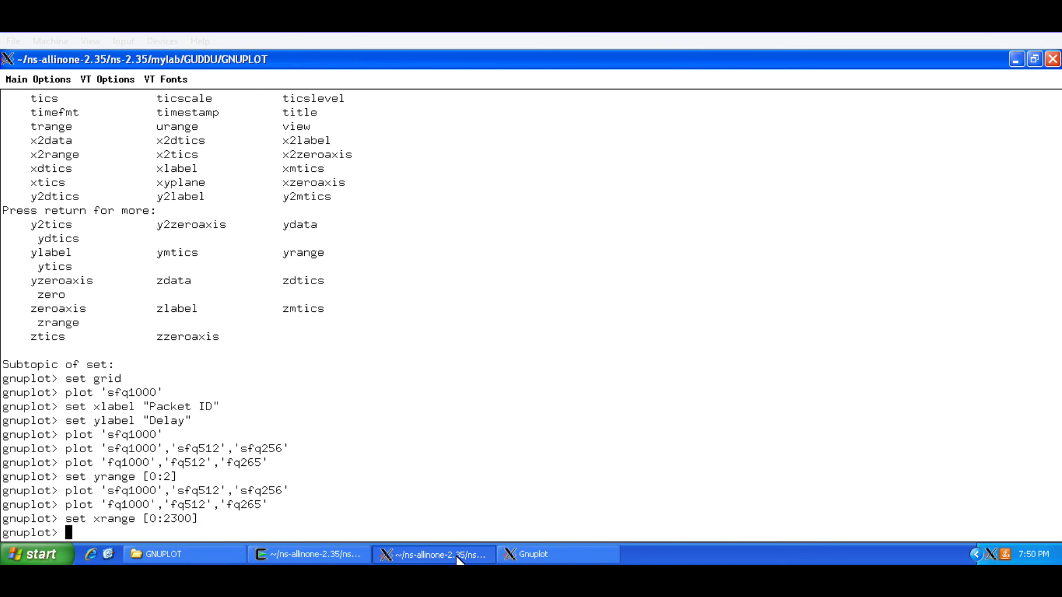
Rerun plot 'fq1000','fq512','fq265' and view the redrawn plot.
{"action": "key", "text": "Up"}
{"action": "key", "text": "Up"}
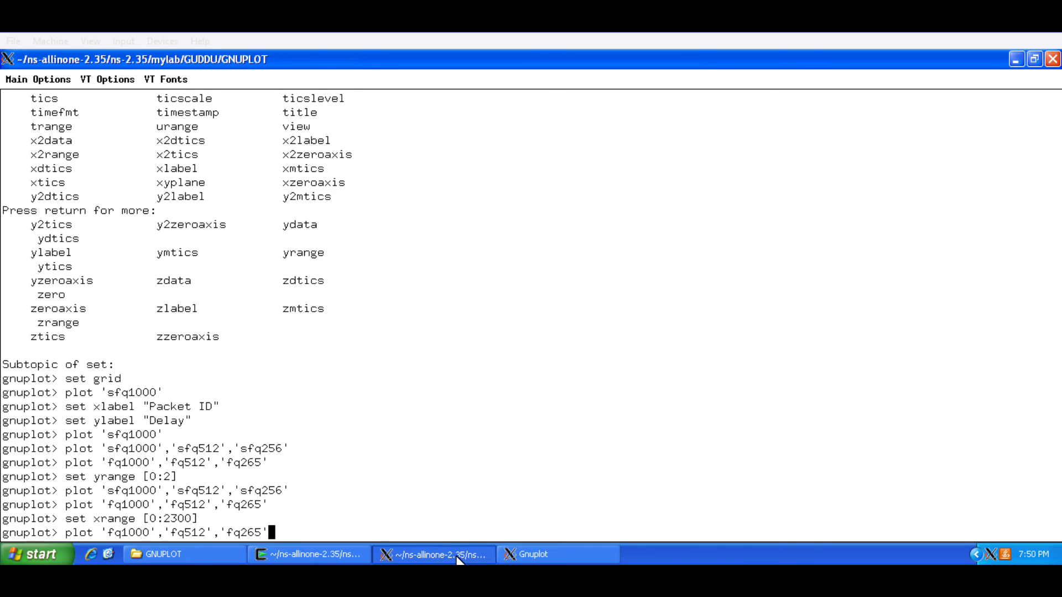
{"action": "key", "text": "Return"}
{"action": "left_click", "coordinate": [535, 555]}
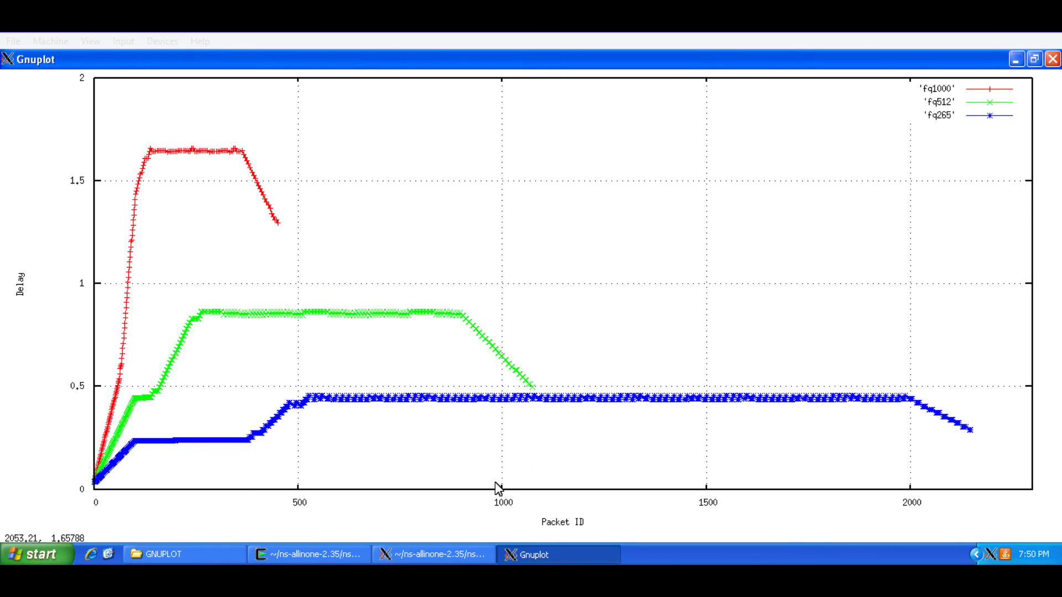
{"action": "left_click", "coordinate": [449, 557]}
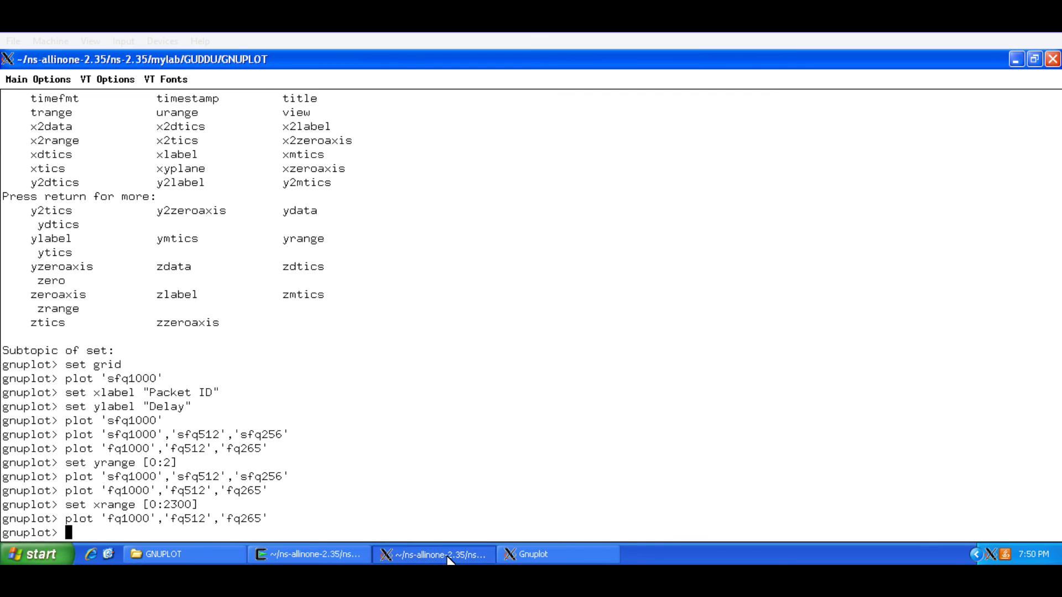
Run unset key and replot the fq1000, fq512, fq265 curves without a legend.
{"action": "type", "text": "unset key"}
{"action": "key", "text": "Return"}
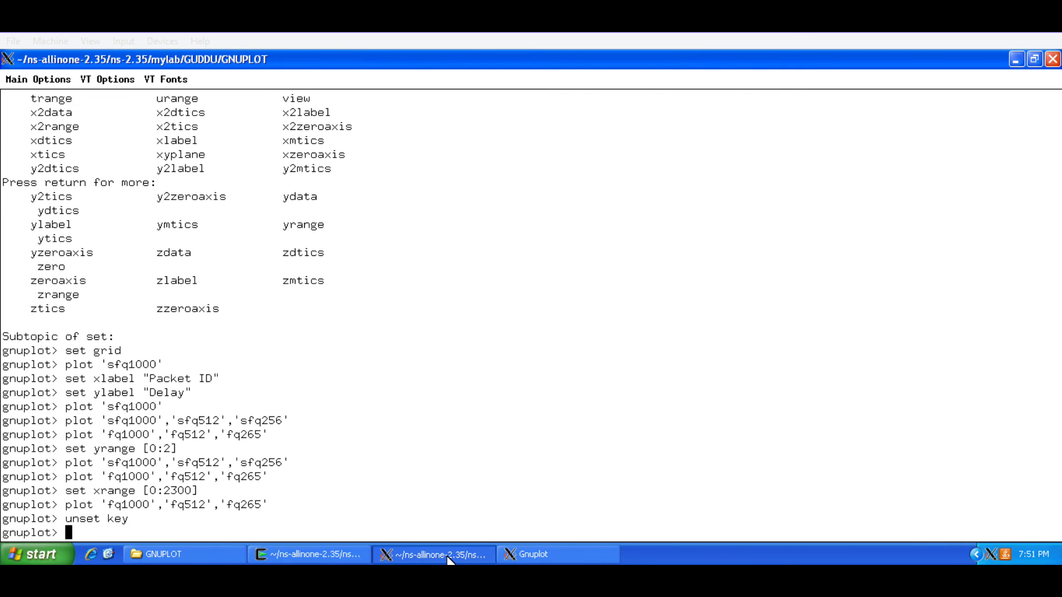
{"action": "key", "text": "Up"}
{"action": "key", "text": "Up"}
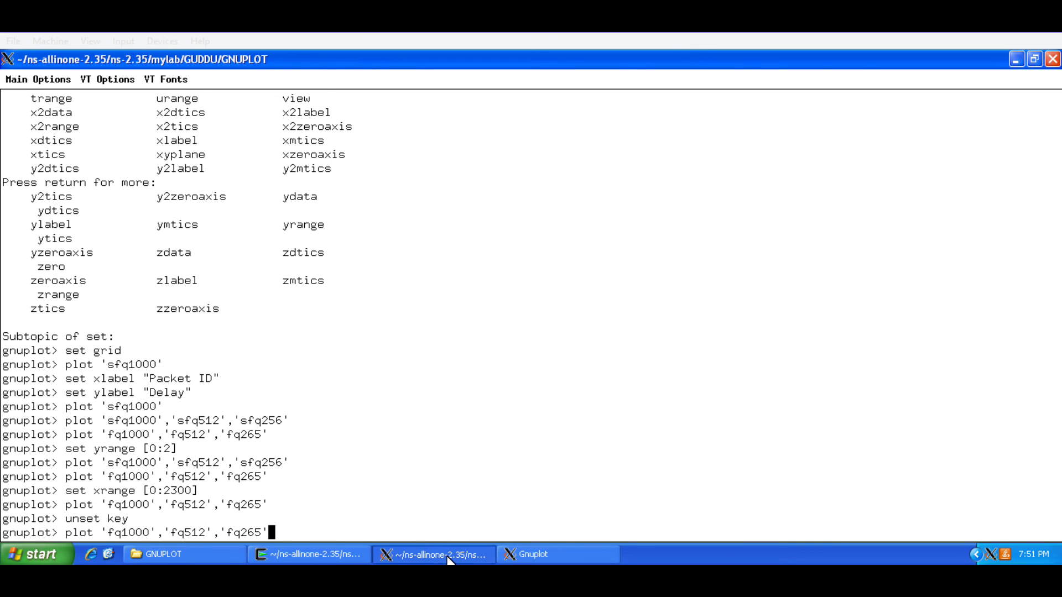
{"action": "key", "text": "Return"}
{"action": "left_click", "coordinate": [518, 554]}
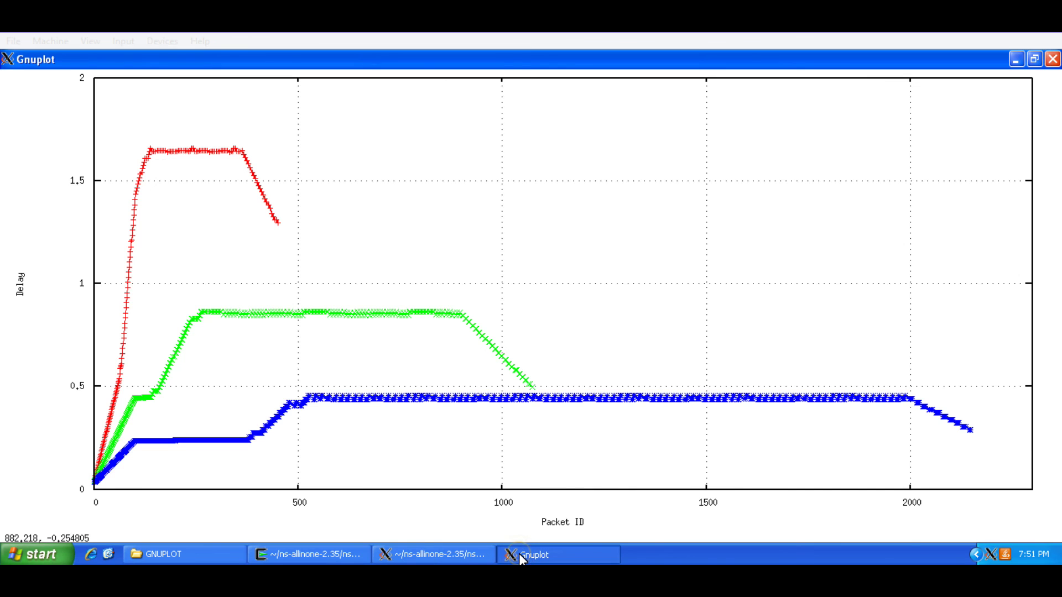
{"action": "left_click", "coordinate": [423, 555]}
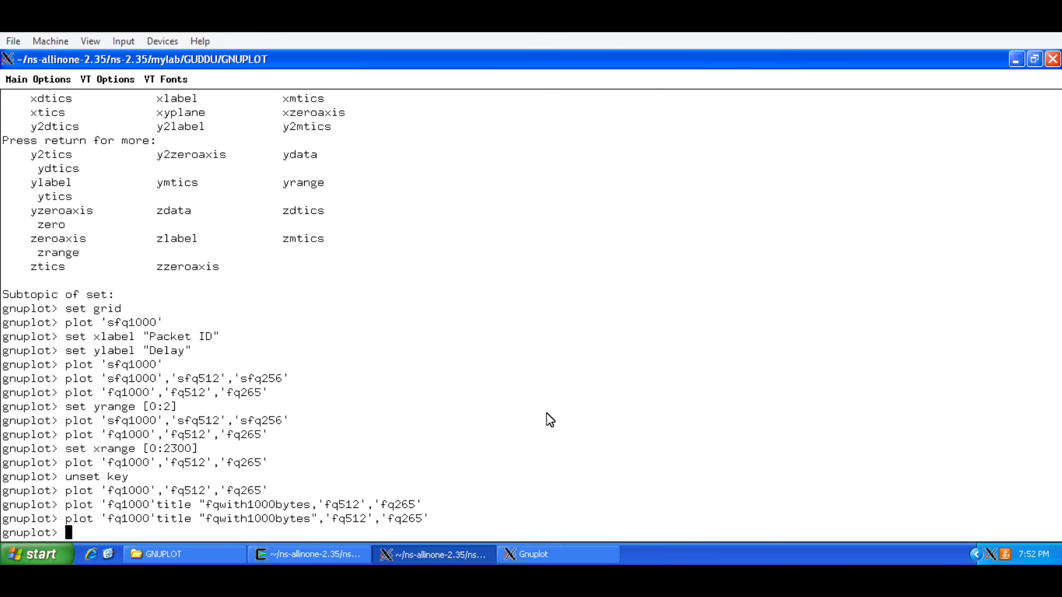
{"action": "left_click", "coordinate": [566, 550]}
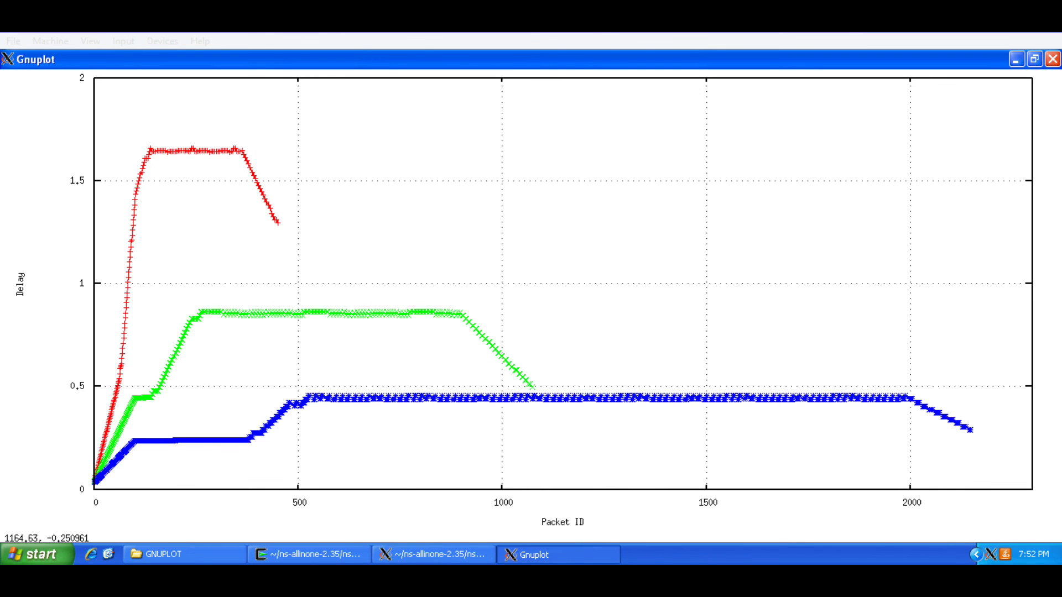
Return to the Picasa viewer and settle on the 17_18_26 sfq screenshot.
{"action": "key", "text": "alt+Tab"}
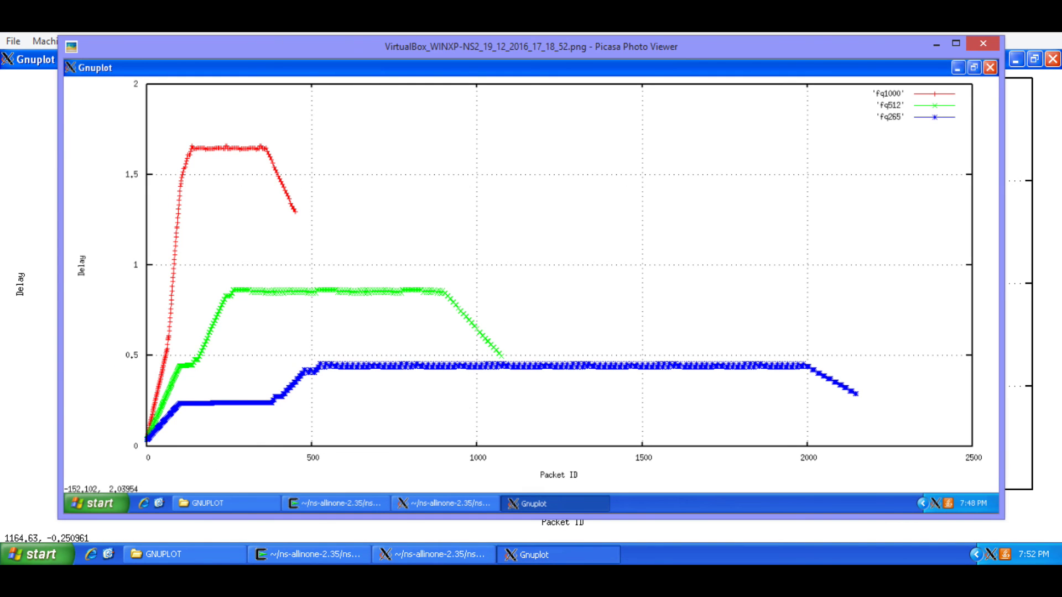
{"action": "key", "text": "Left"}
{"action": "key", "text": "Right"}
{"action": "key", "text": "Left"}
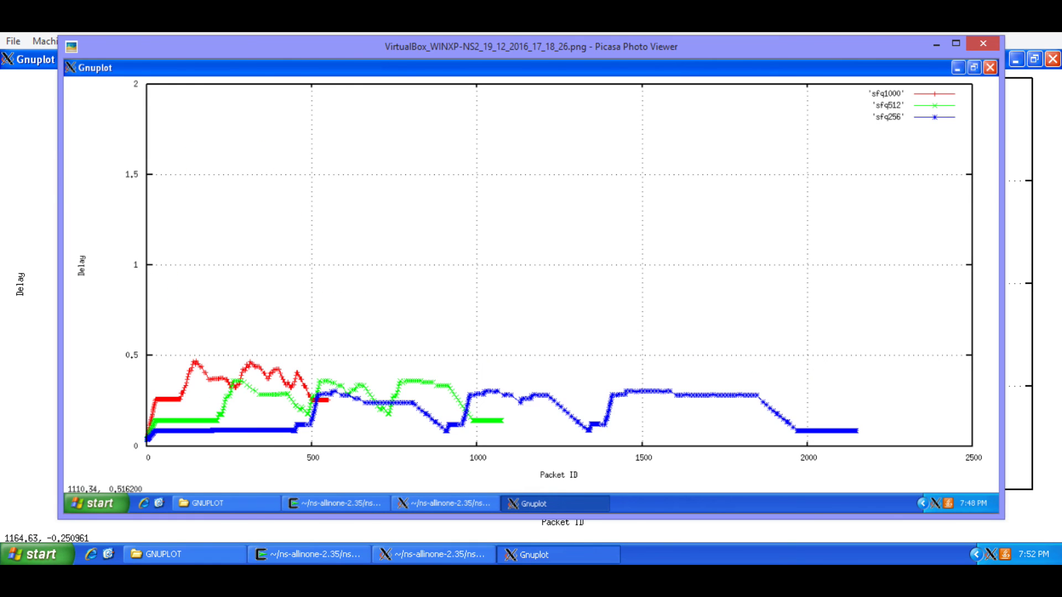